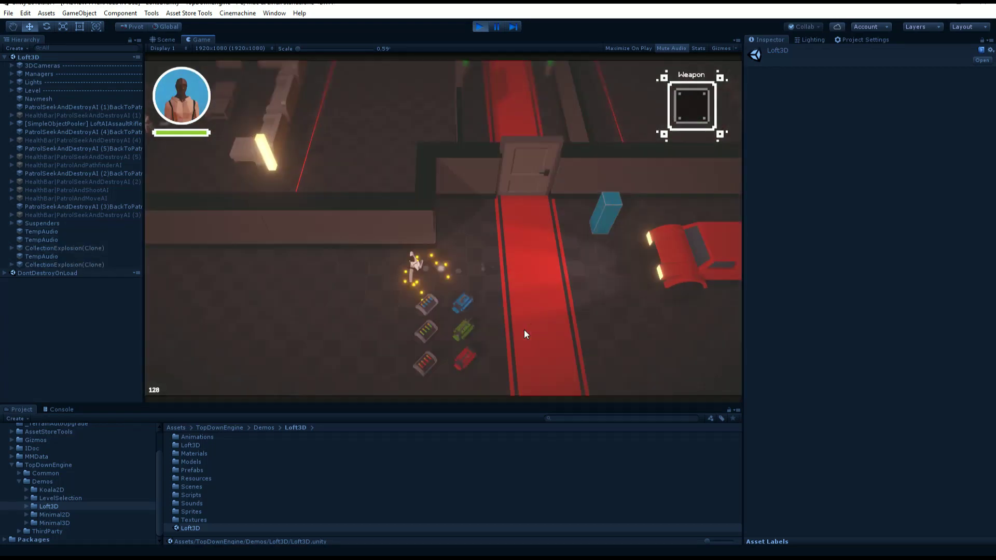
Walk onto the weapon pickups and shoot the red car until it explodes
key(d)
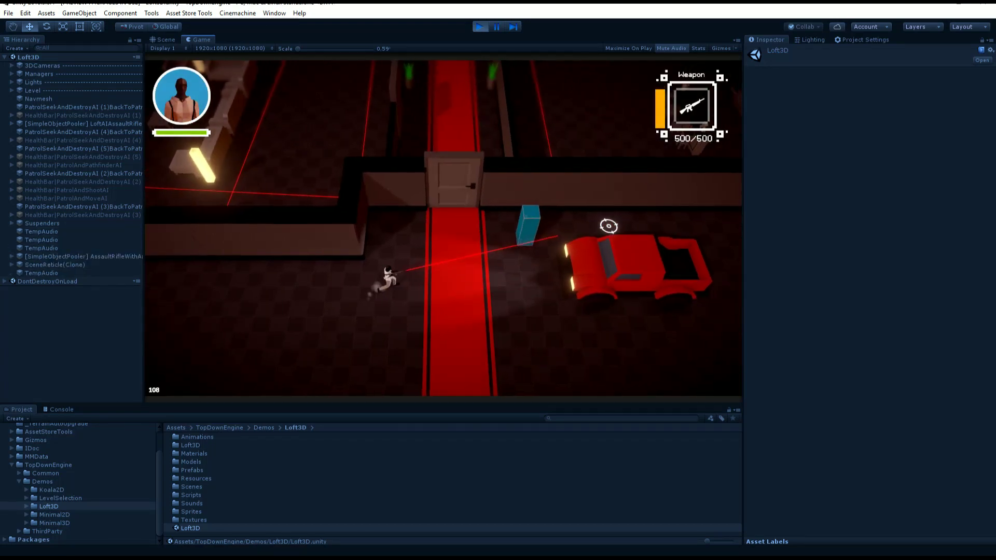
mouse_move(605, 223)
mouse_down()
mouse_move(572, 204)
mouse_move(596, 223)
mouse_up()
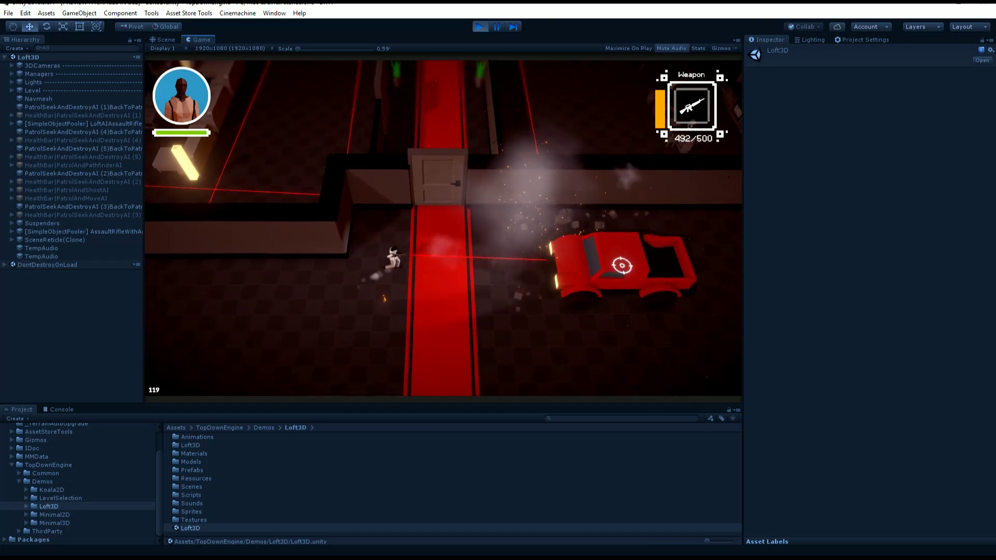
drag(621, 268, 616, 271)
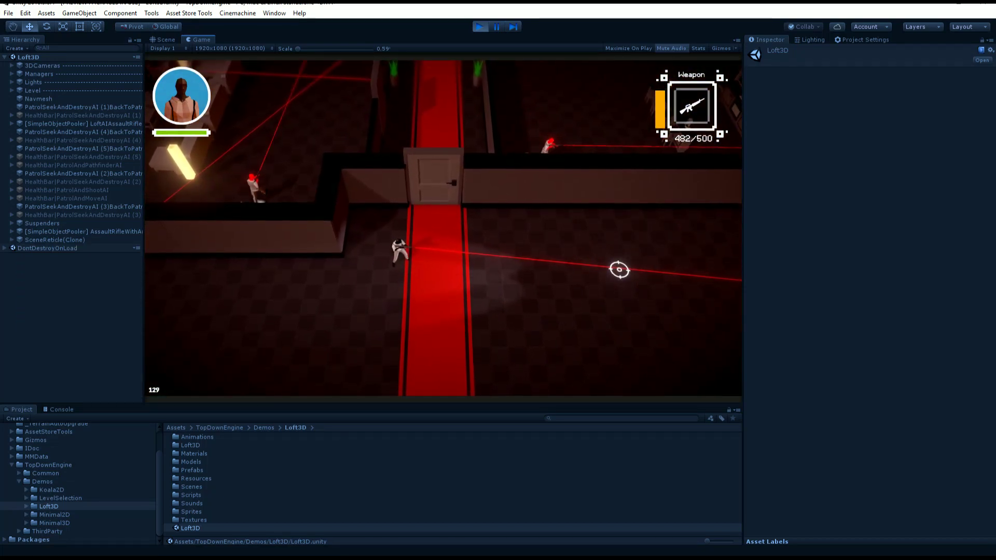
Walk through the door and north up the red carpet, firing the rifle along the way
key(w)
key(d)
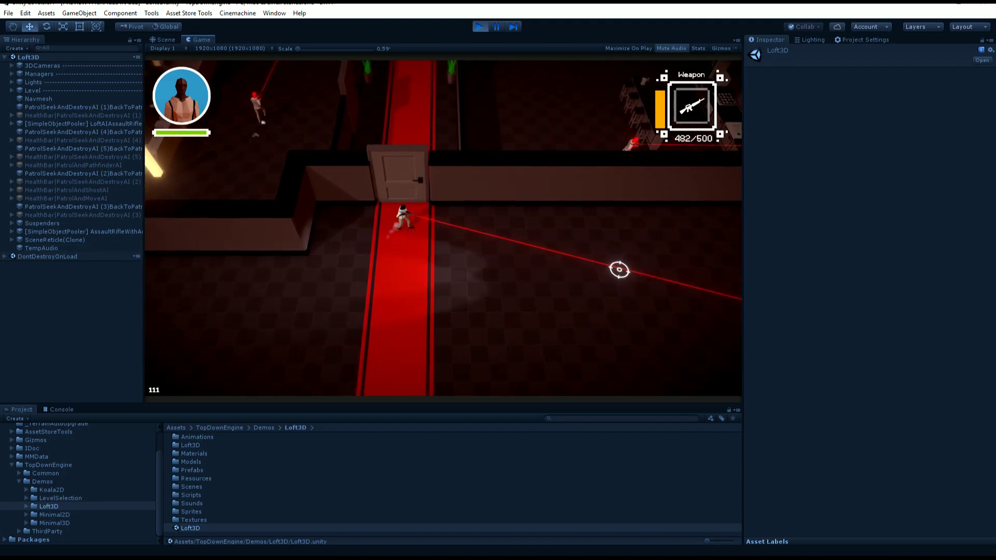
key(w)
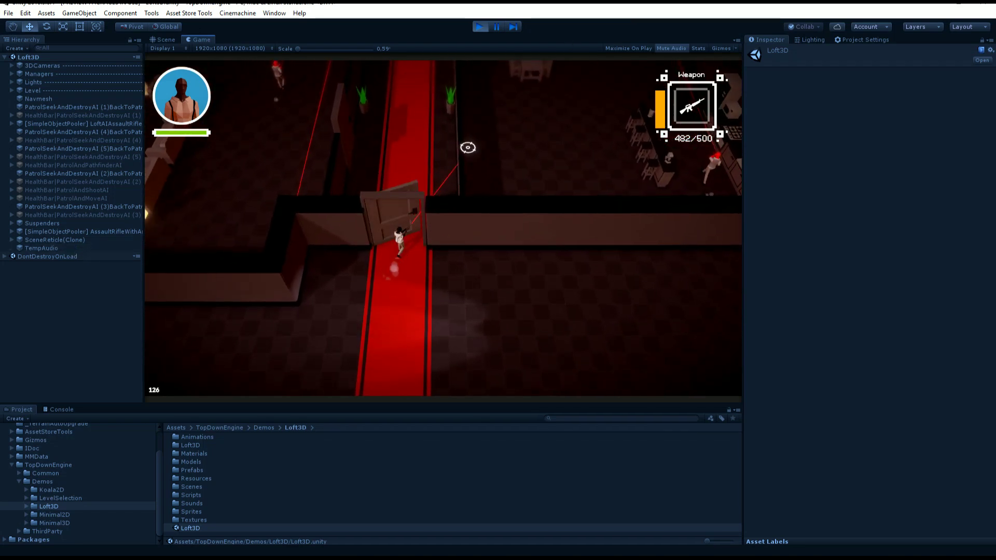
key(w)
click(306, 134)
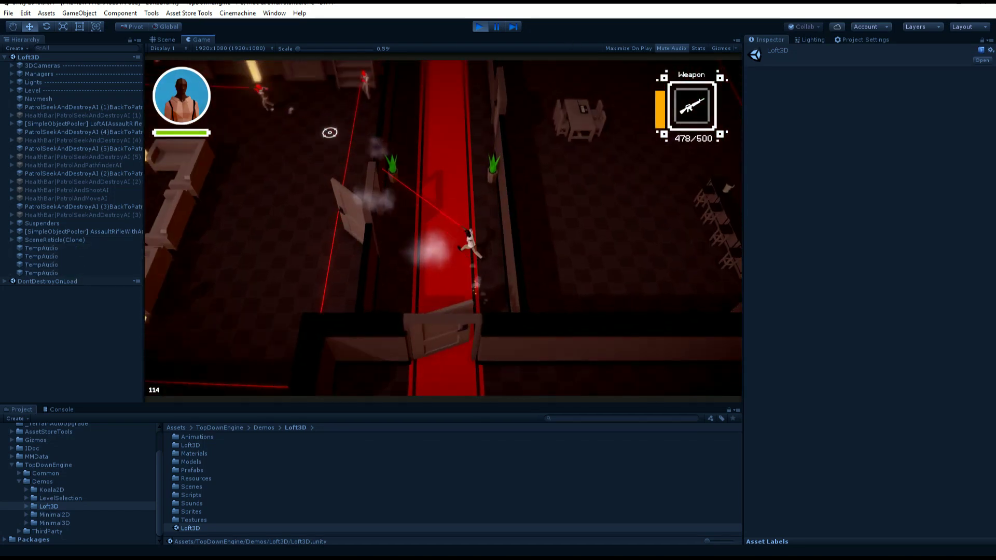
key(w)
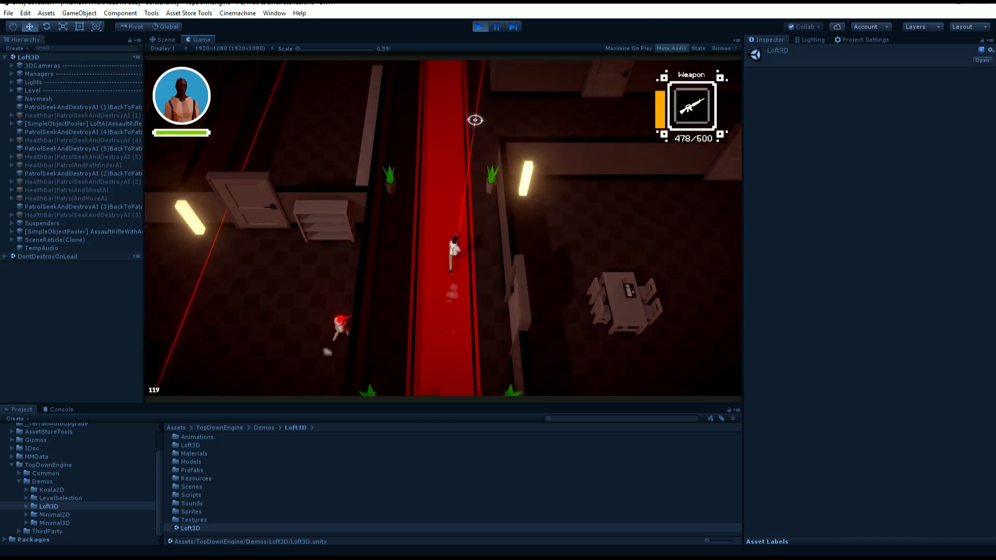
key(w)
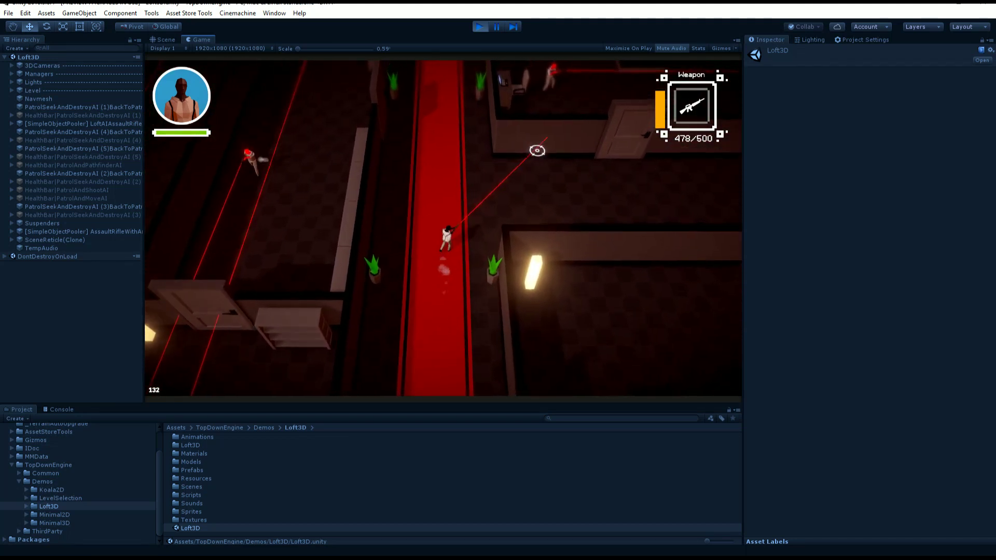
Move through the side room and corridor firing bursts, then pause the game with Escape
key(w)
key(d)
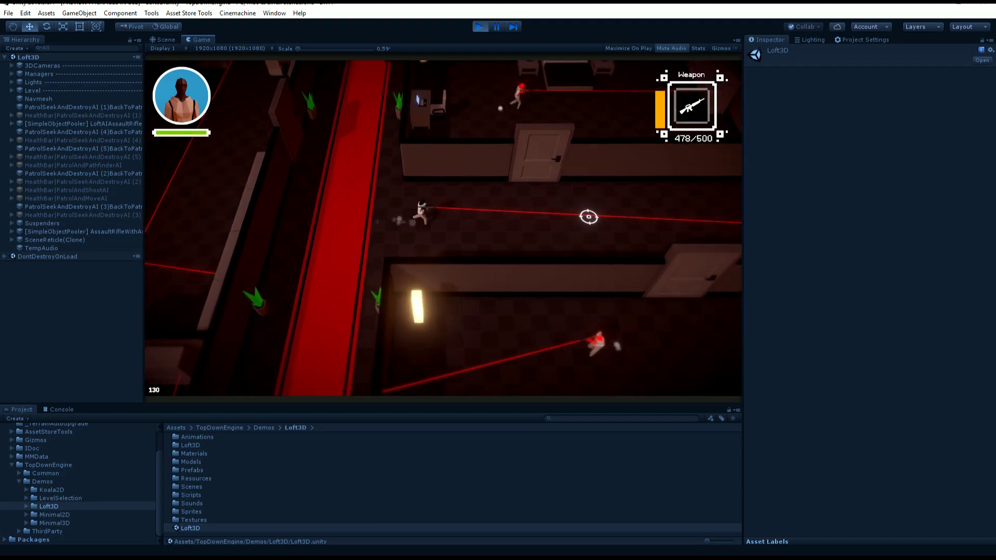
key(d)
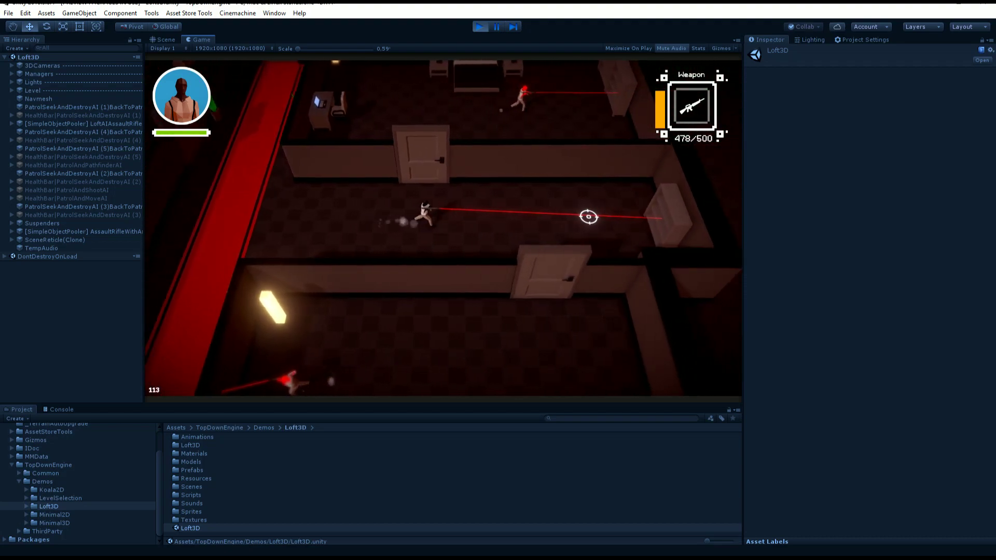
drag(590, 216, 578, 234)
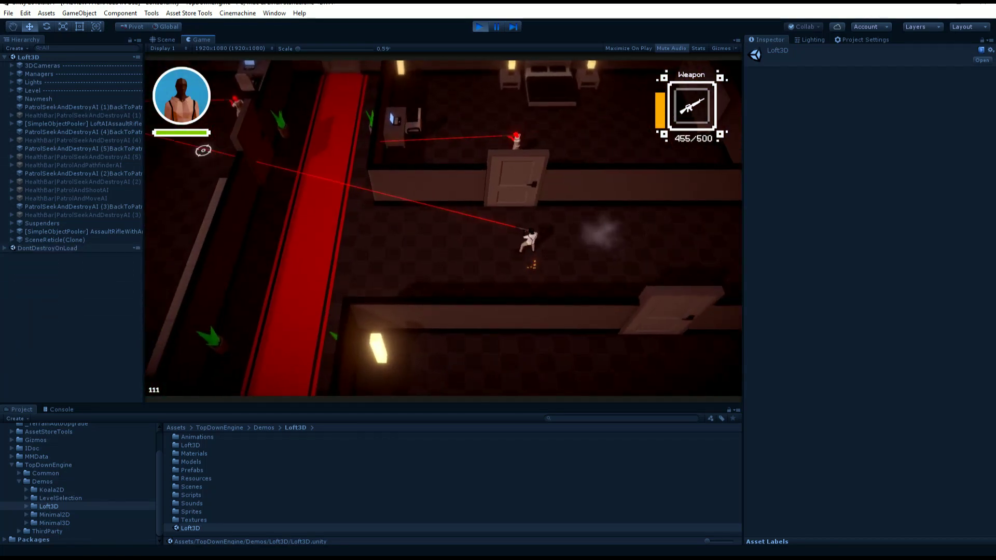
key(a)
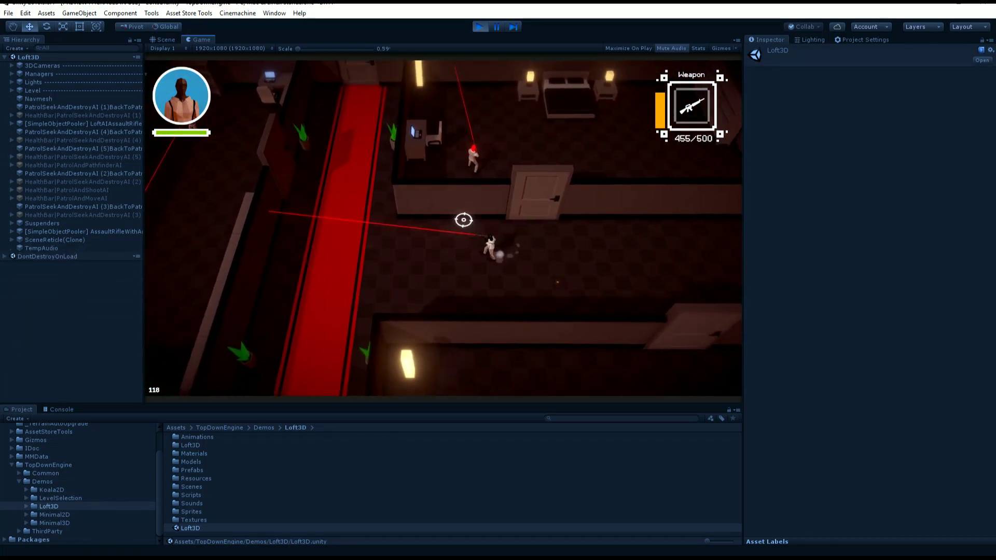
key(Escape)
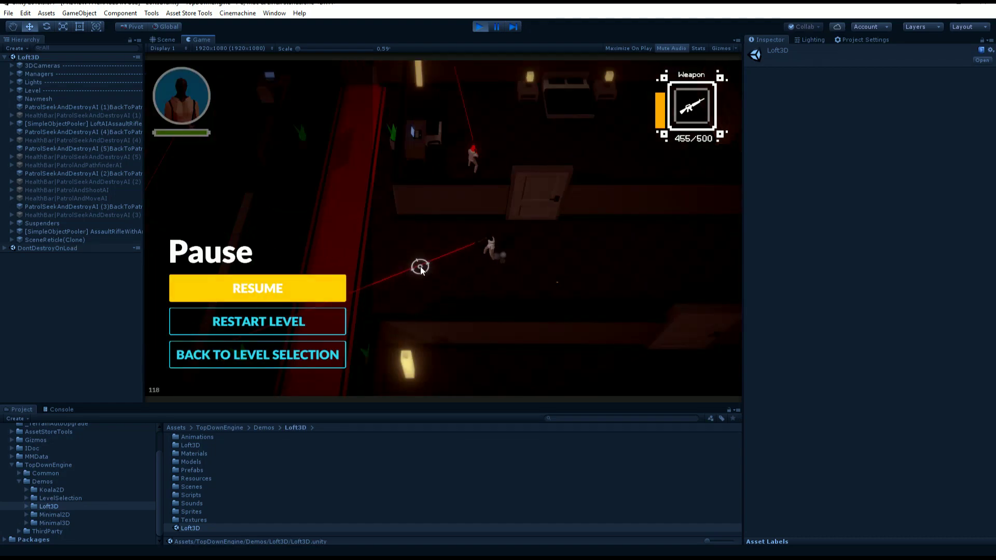
Resume, walk through the doorway shooting enemies until the character dies, then stop Play mode
key(Escape)
key(w)
click(330, 147)
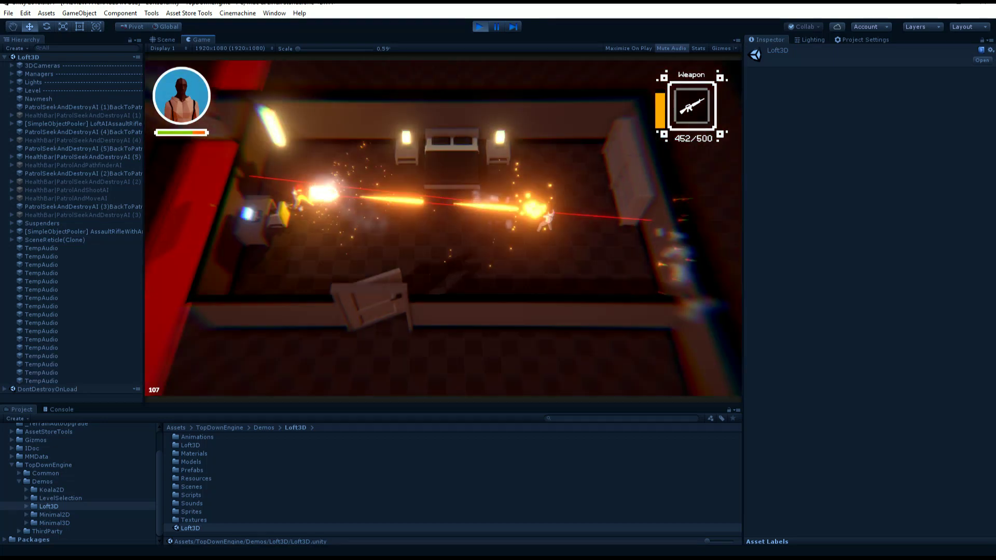
click(337, 183)
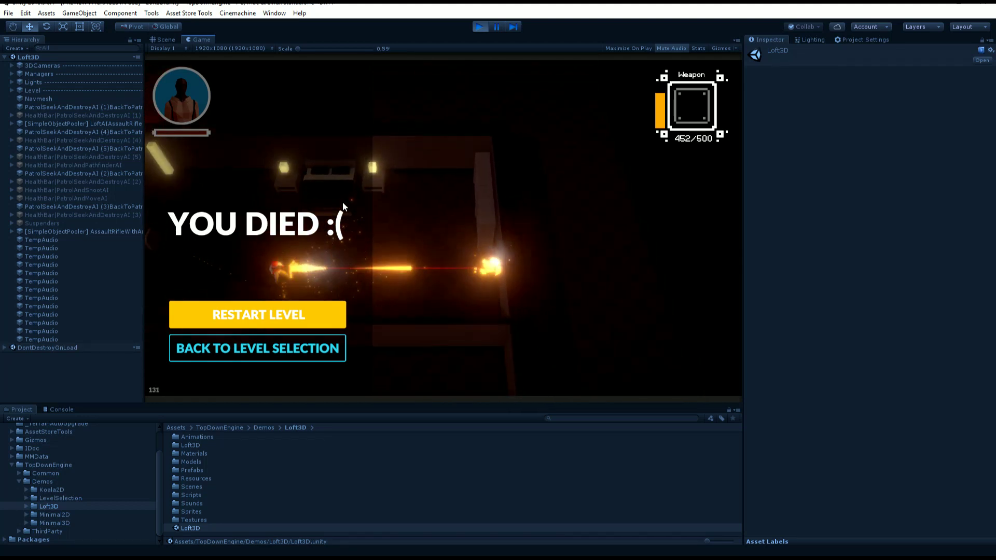
click(483, 23)
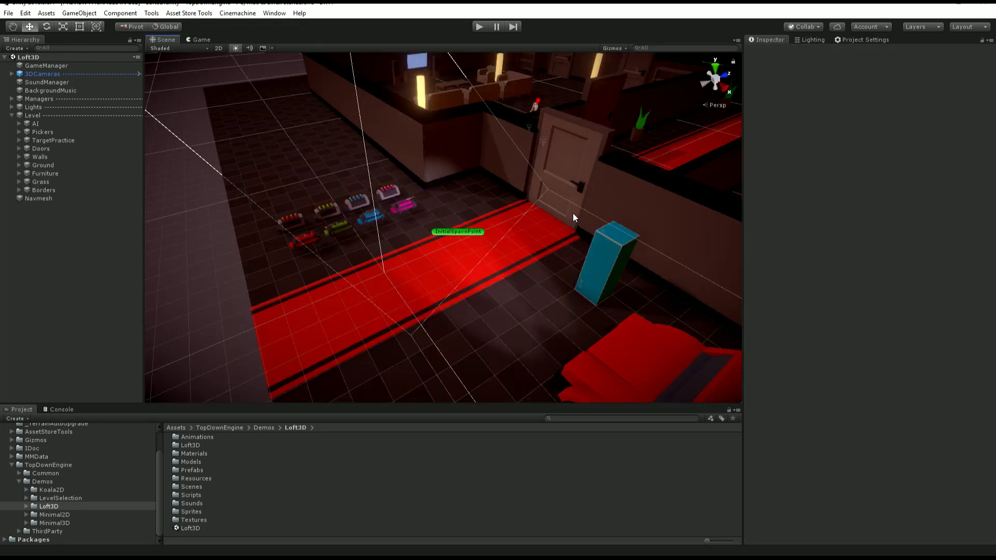
Expand 3DCameras and frame the MainCamera in the Scene view
middle_drag(572, 213, 490, 254)
click(41, 73)
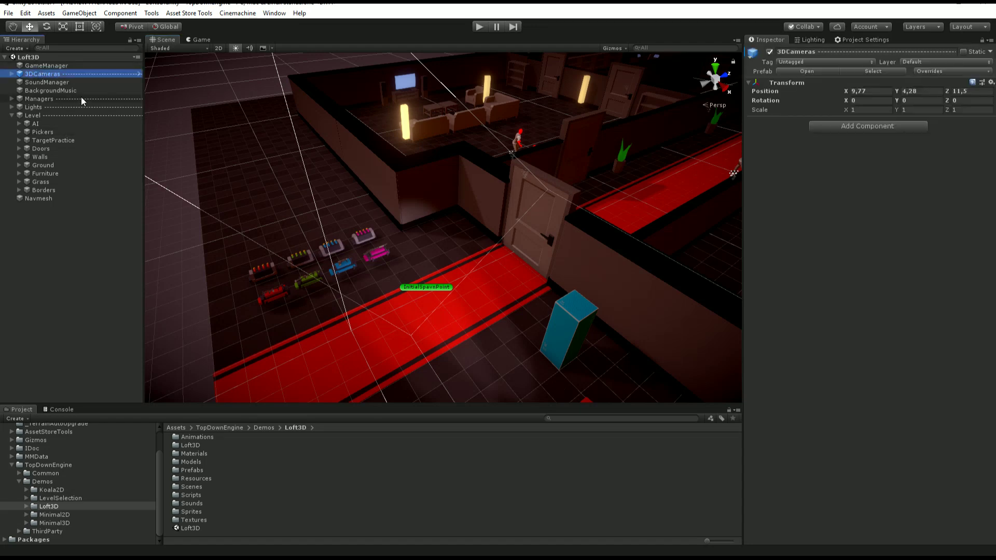
click(11, 74)
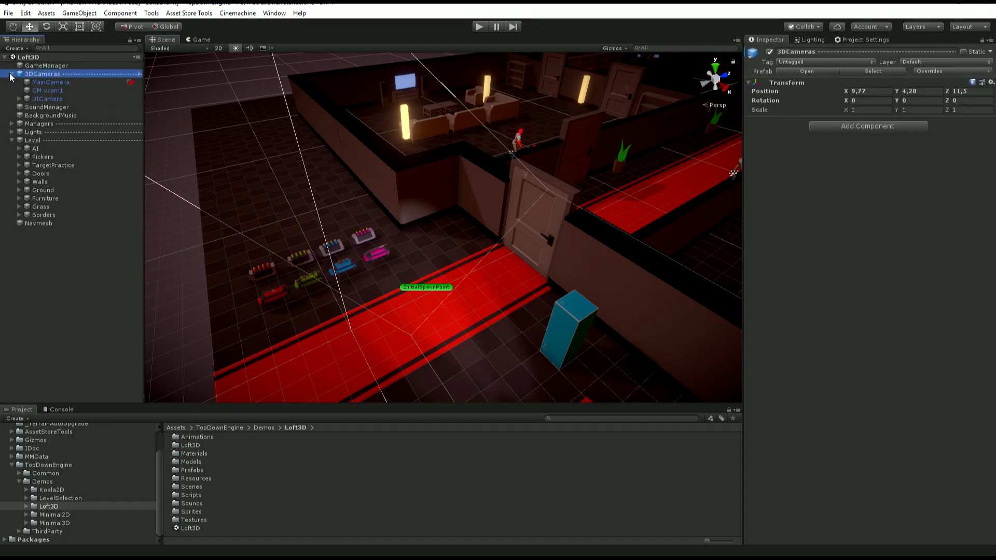
double_click(57, 80)
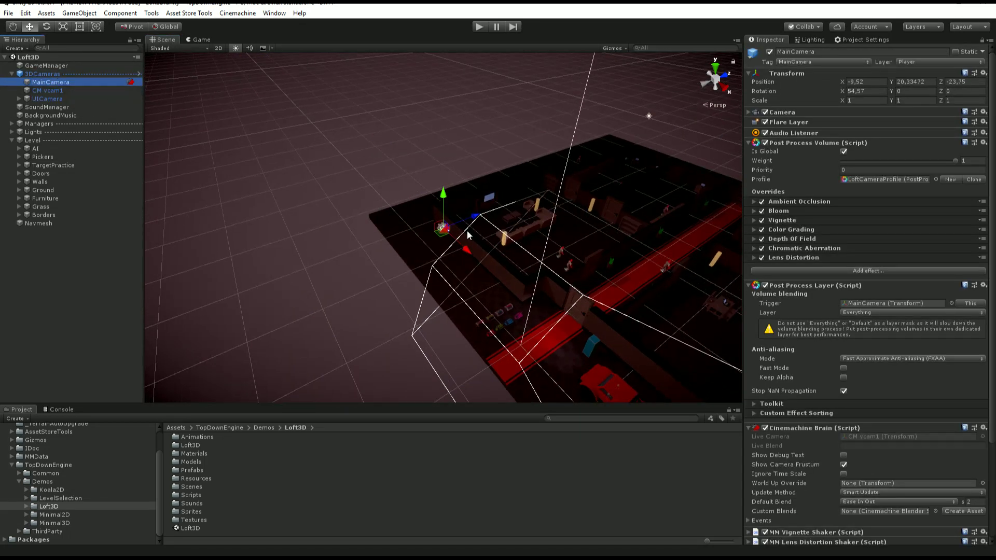
alt+drag(514, 271, 638, 312)
Inspect CM vcam1, then frame UICamera and switch the Scene view to 2D
click(49, 90)
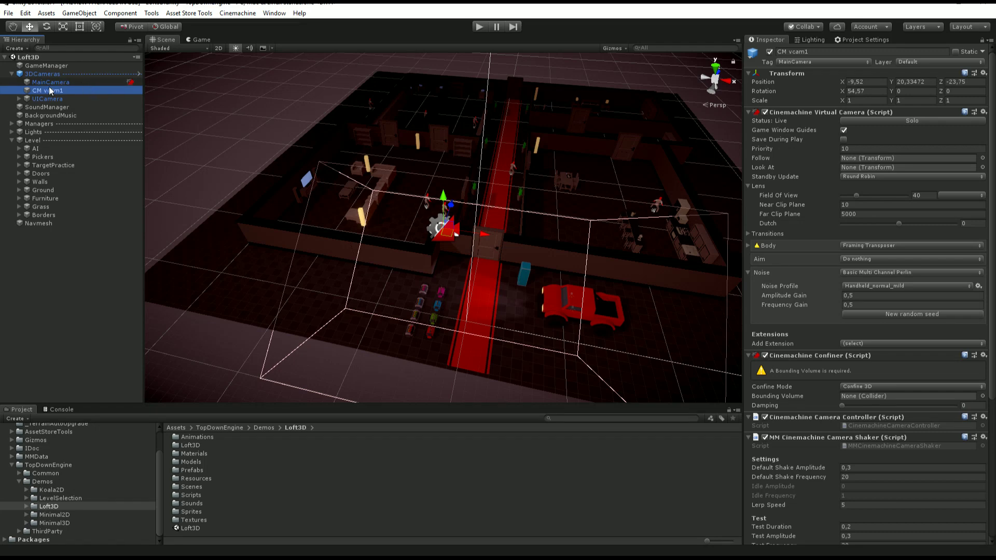
click(68, 99)
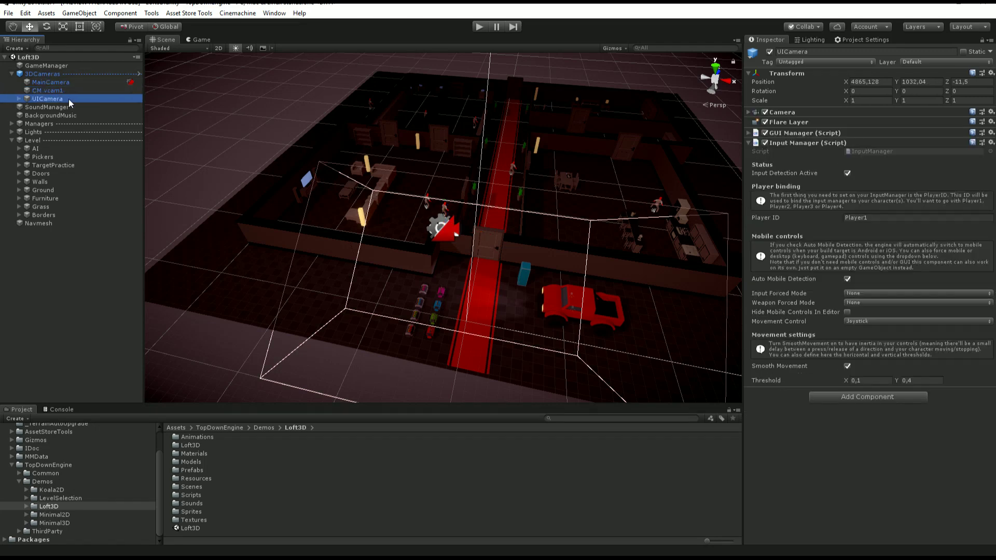
double_click(52, 98)
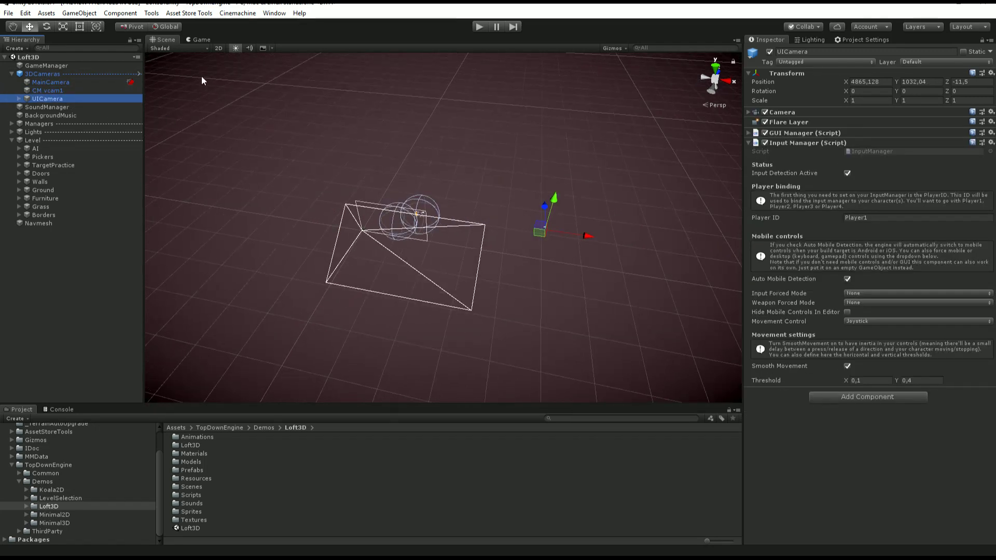
click(218, 49)
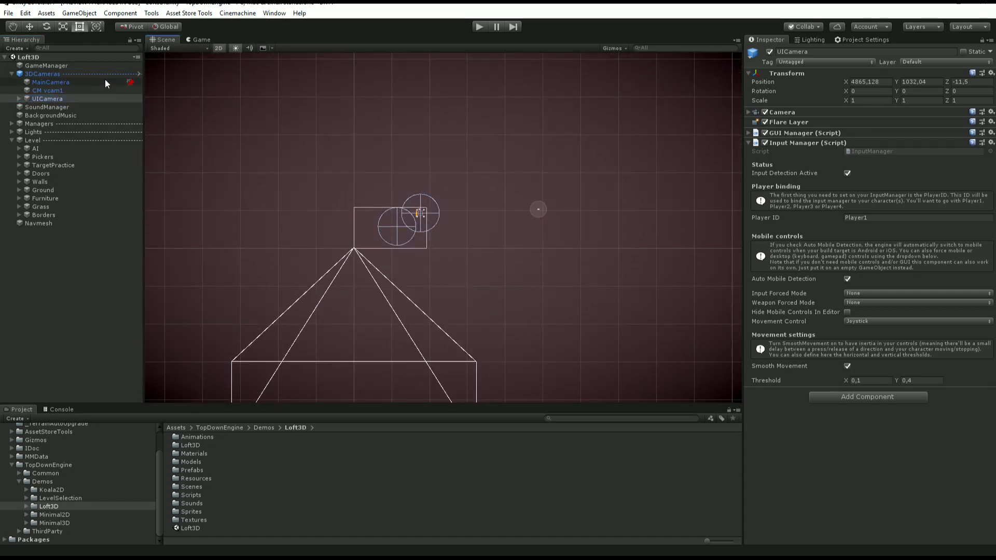
Expand UICamera, frame InventoryCanvas and zoom in on its weapon slot
click(18, 98)
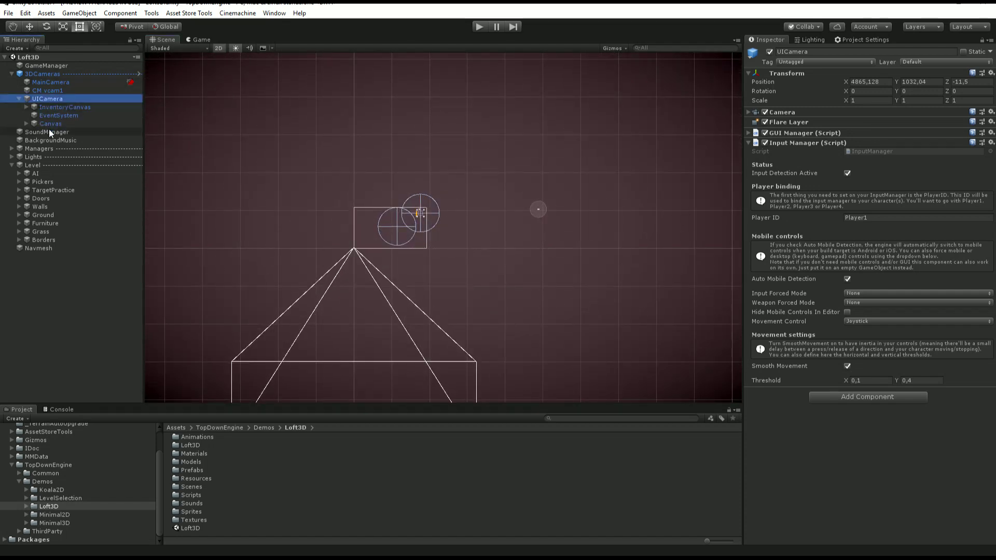
double_click(63, 107)
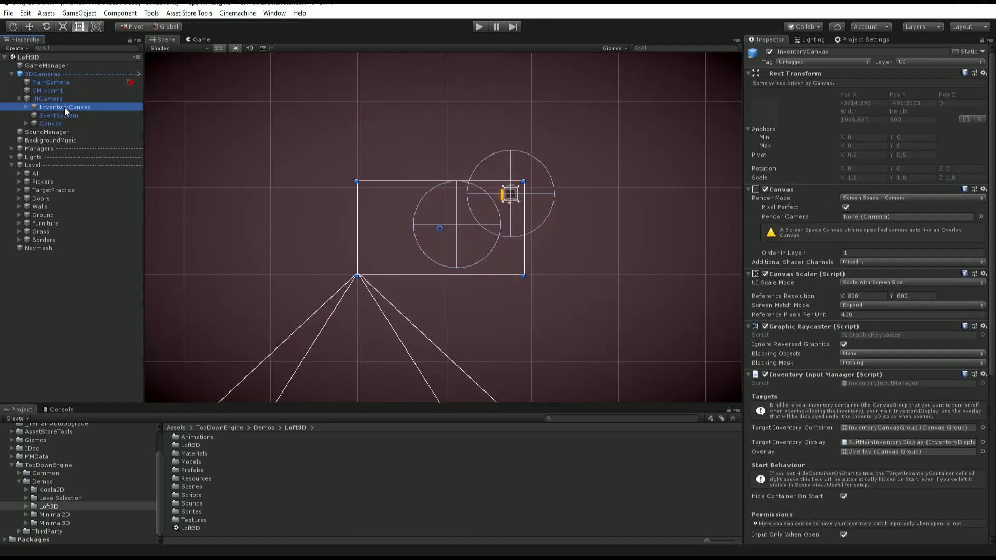
scroll(521, 227, up, 5)
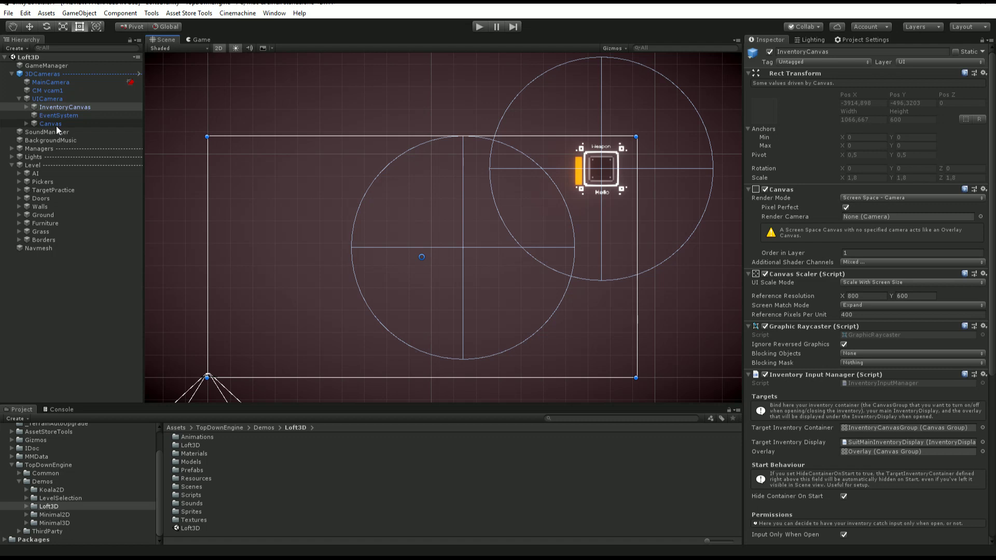
Expand the Canvas object and frame its FPSCounter text in the Scene view
click(56, 126)
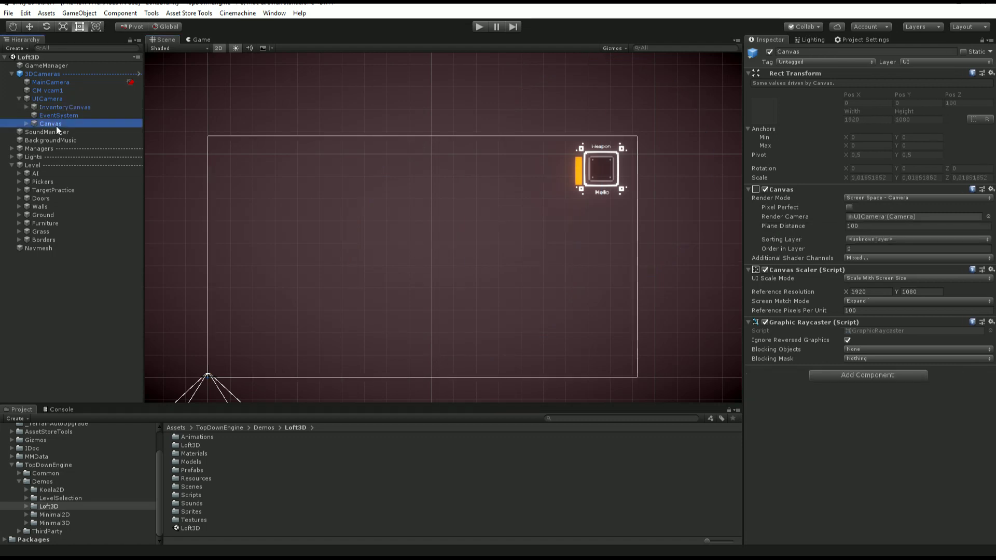
click(26, 123)
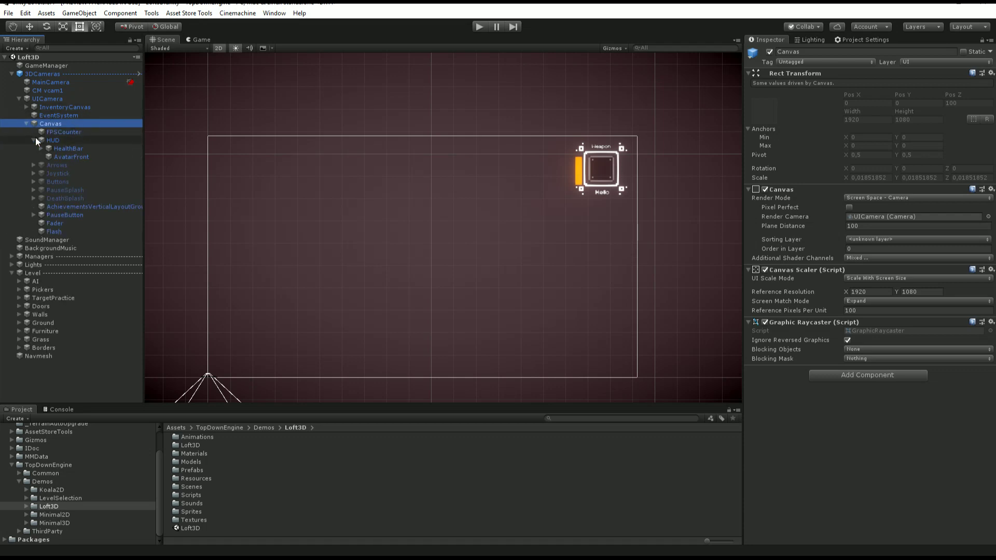
double_click(72, 131)
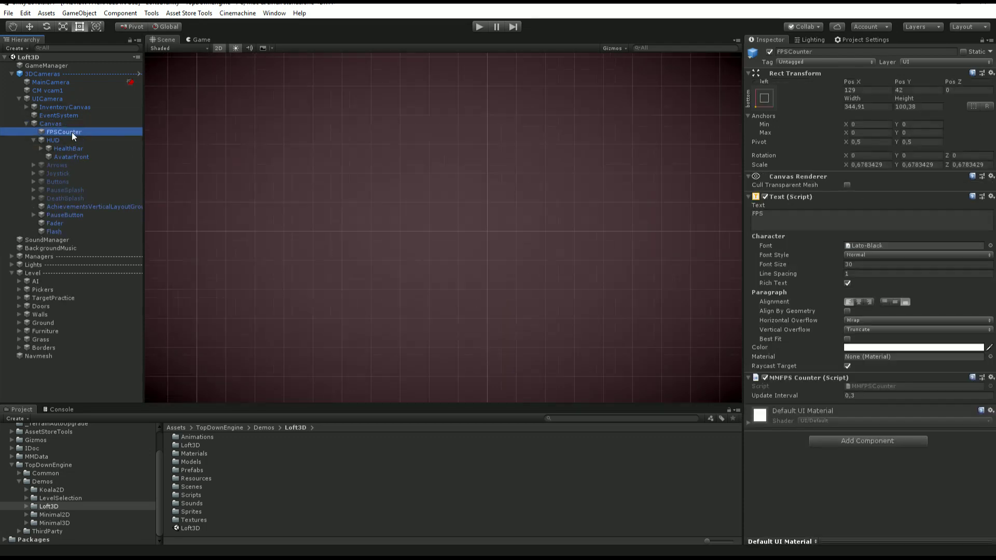
scroll(647, 220, down, 4)
middle_drag(650, 208, 344, 295)
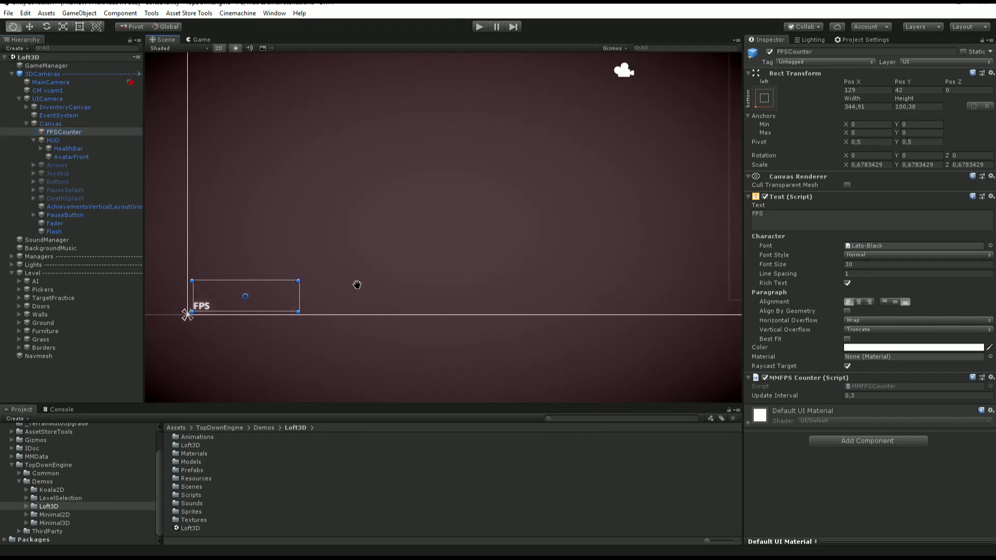
scroll(411, 275, down, 2)
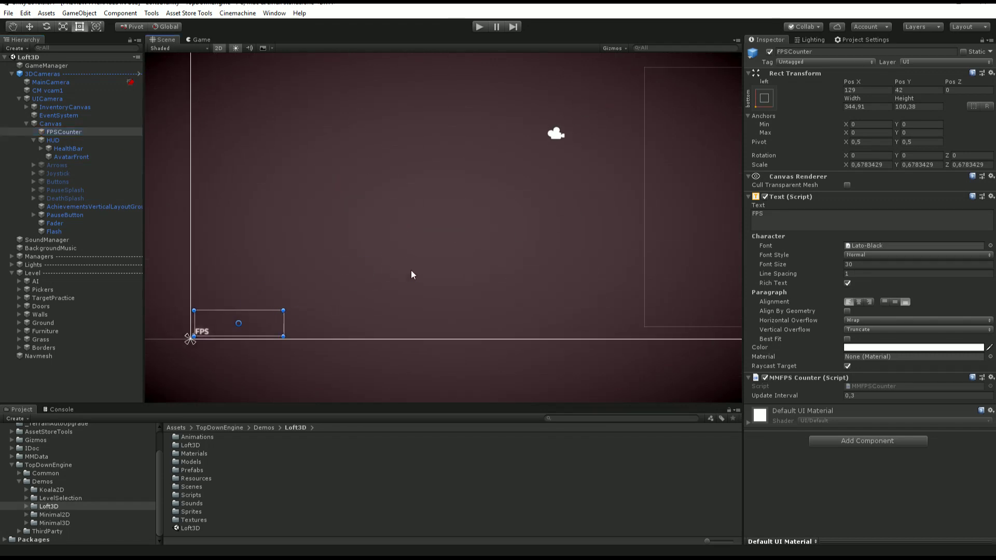
Frame the HUD and select HealthBar to show its MM Progress Bar settings beside the avatar
double_click(63, 141)
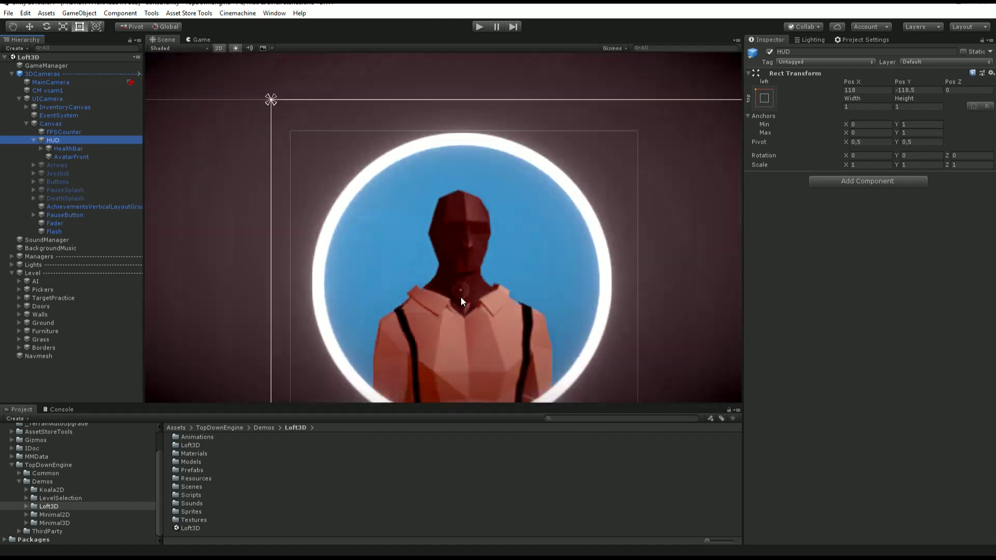
scroll(461, 296, down, 5)
middle_drag(435, 251, 396, 185)
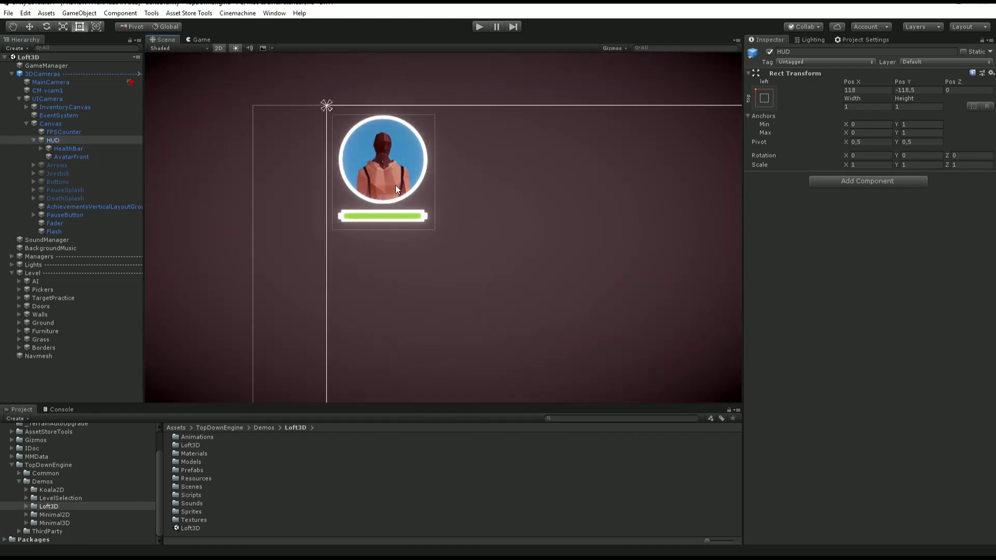
click(83, 149)
click(76, 156)
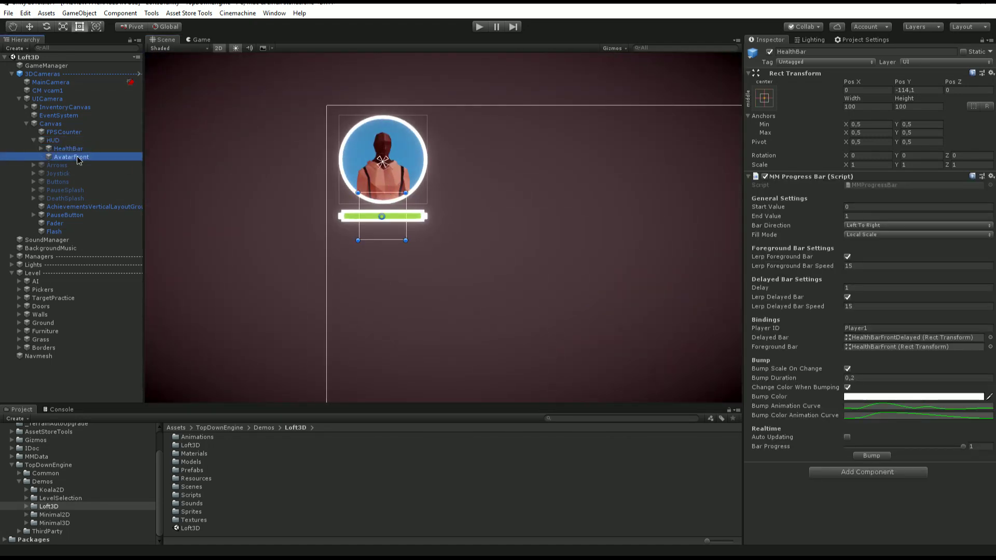
click(88, 151)
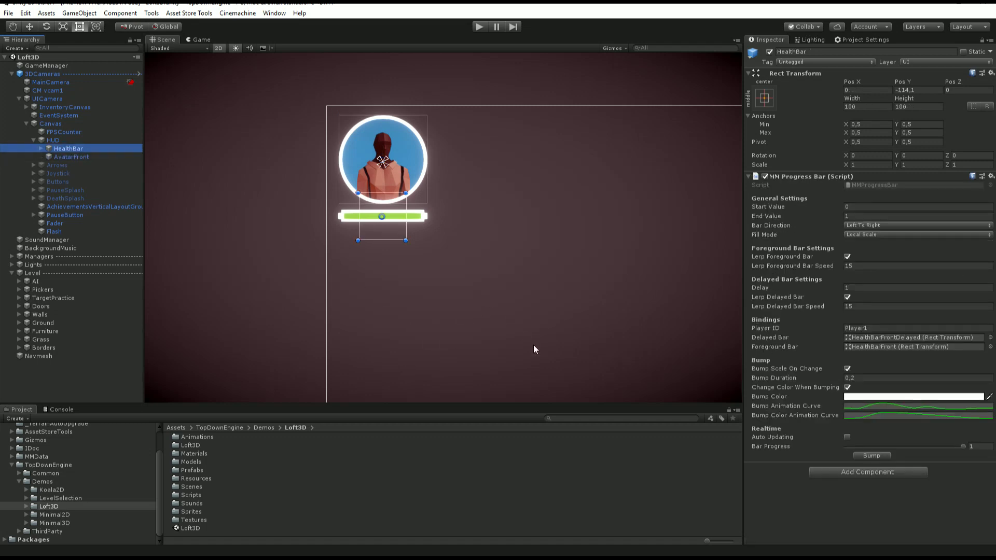
mouse_move(533, 344)
middle_down()
mouse_move(369, 285)
mouse_move(355, 334)
middle_up()
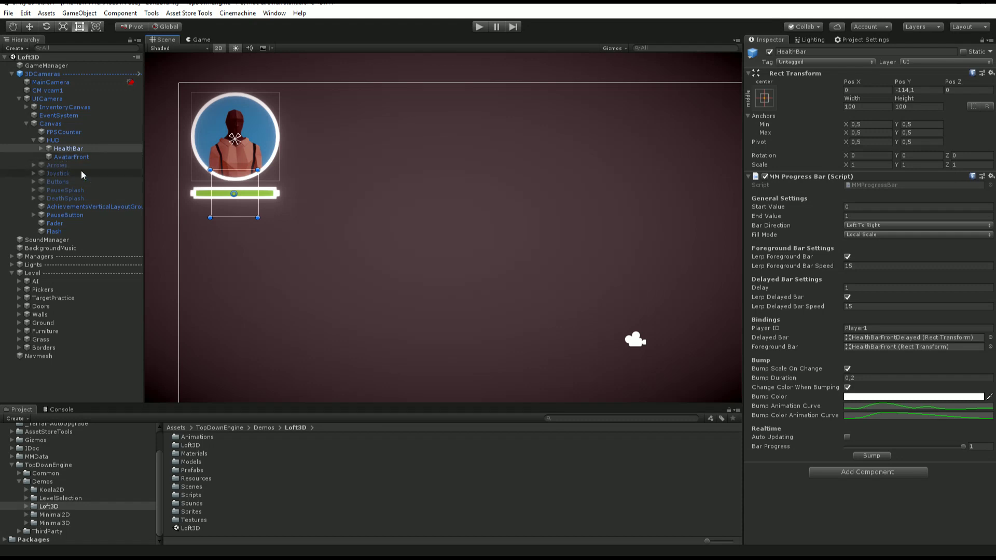
Briefly enable then disable the Arrows and Buttons overlays to preview them
double_click(64, 166)
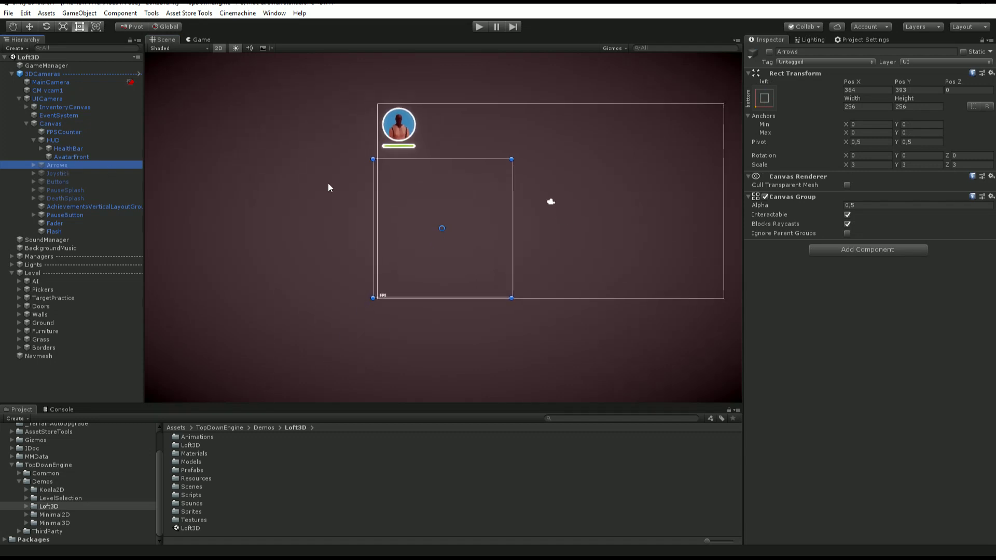
click(770, 52)
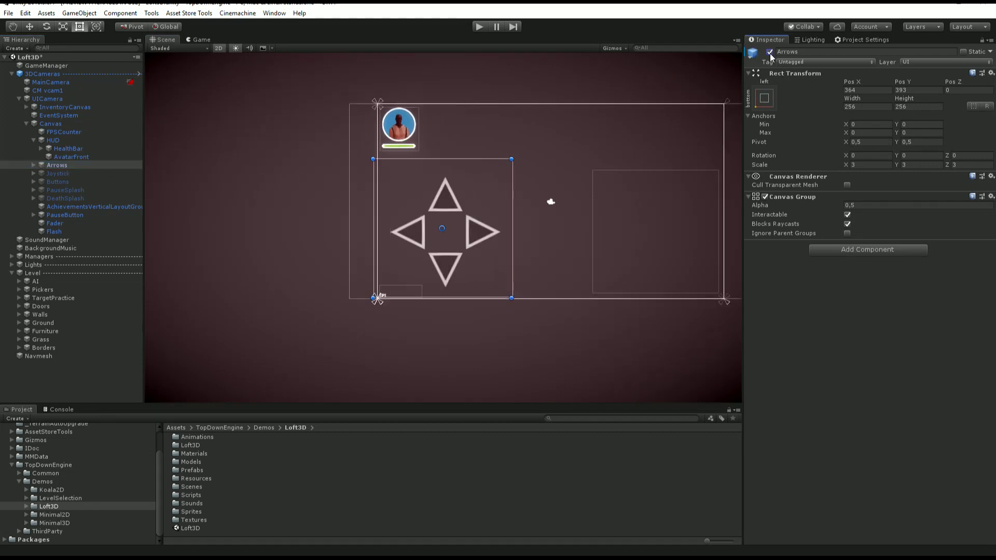
click(770, 52)
click(90, 181)
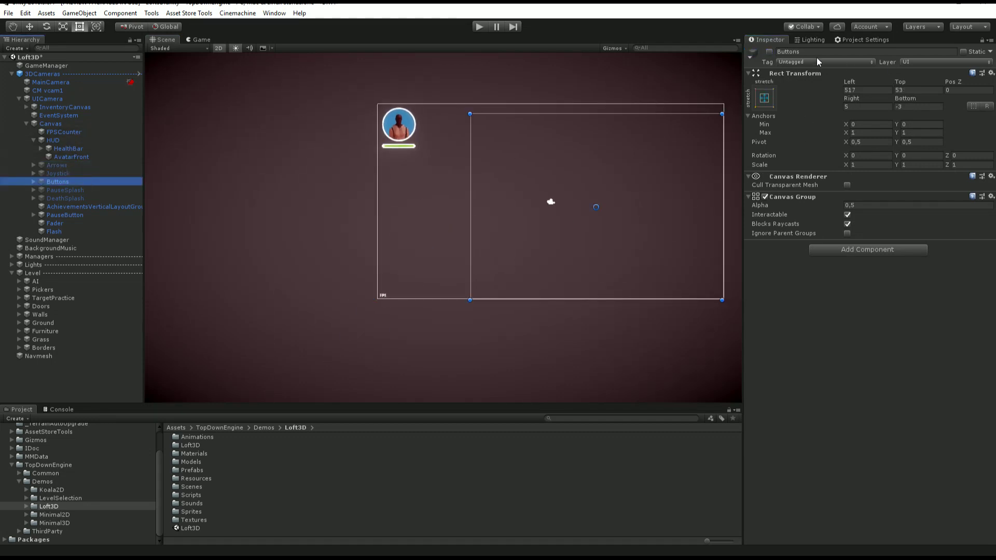
click(770, 52)
click(770, 52)
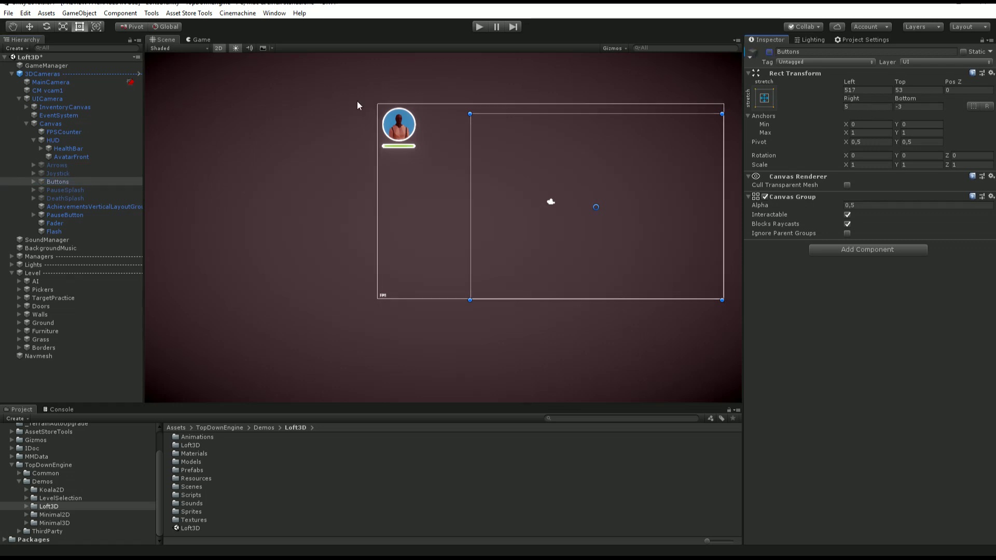
Preview and re-hide the Joystick overlay, then select UICamera
click(73, 173)
click(770, 52)
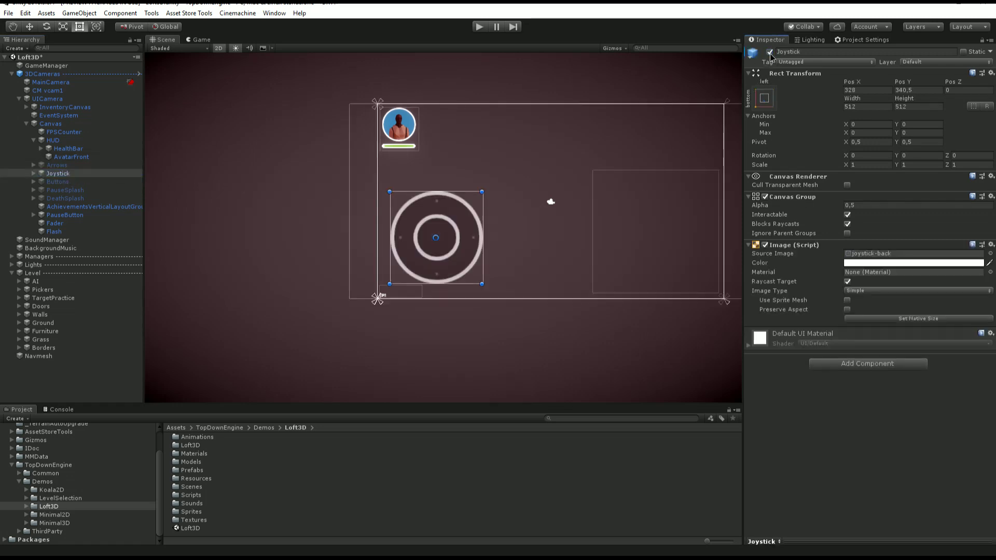
click(769, 53)
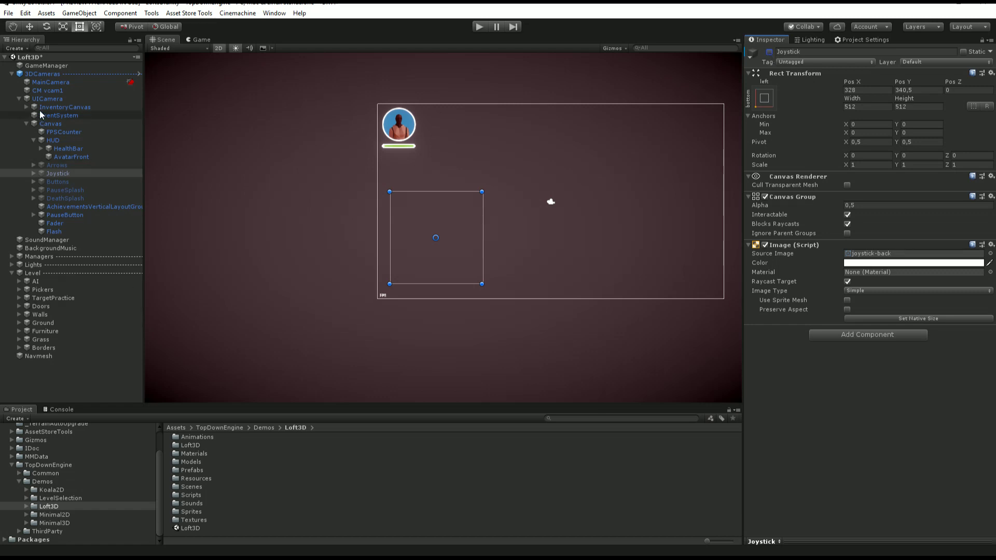
click(56, 98)
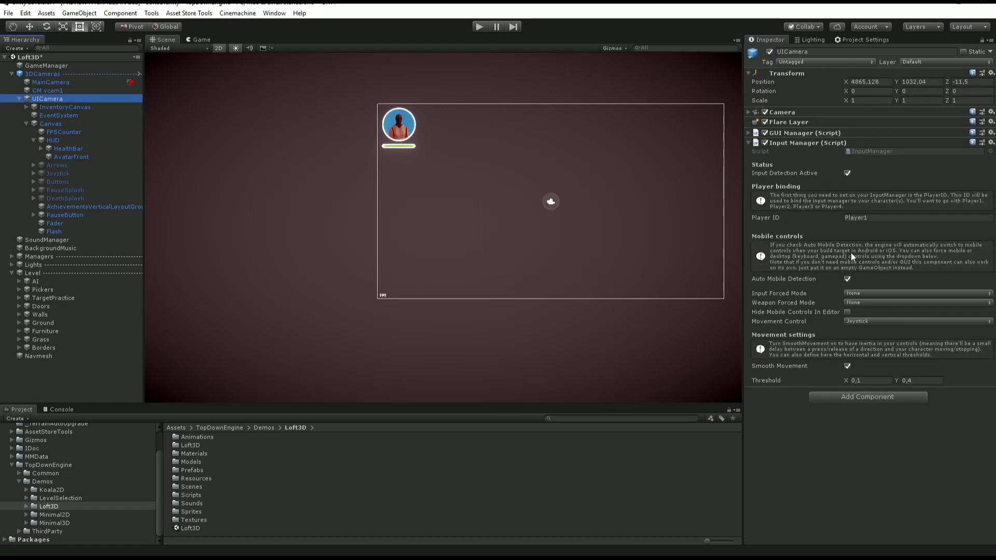
Collapse UICamera's Input Manager component and expand its GUI Manager component
click(781, 143)
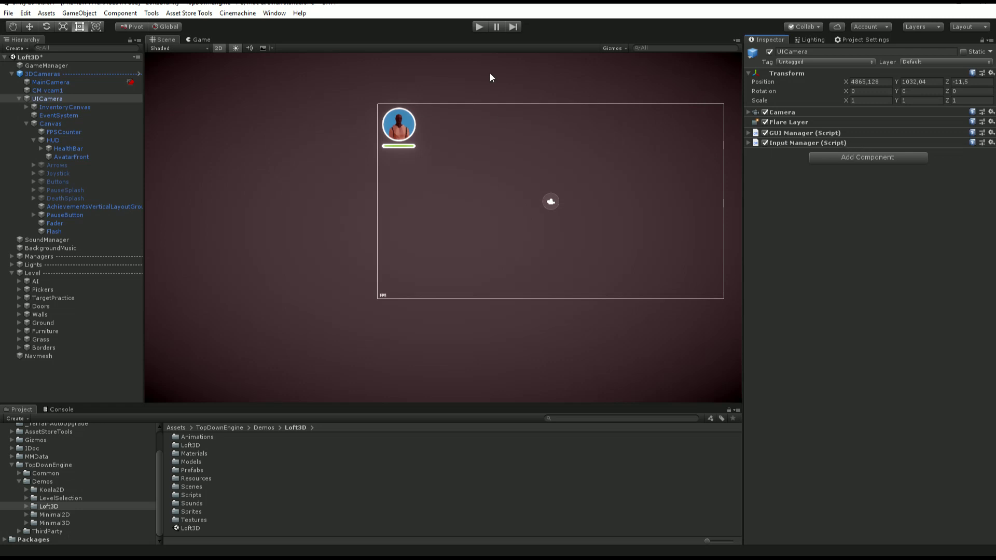
click(797, 135)
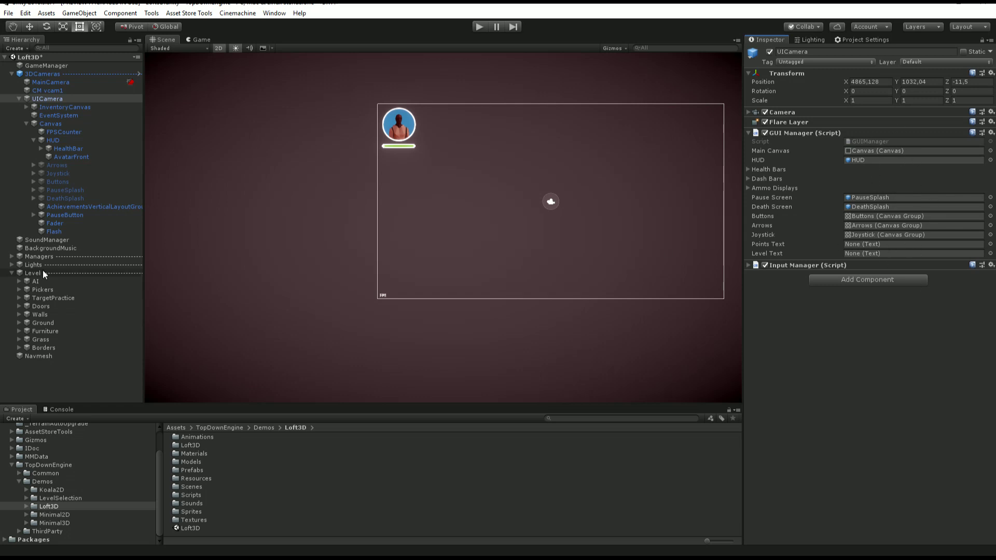
Activate PauseSplash to show the pause menu and center the view on it
click(80, 191)
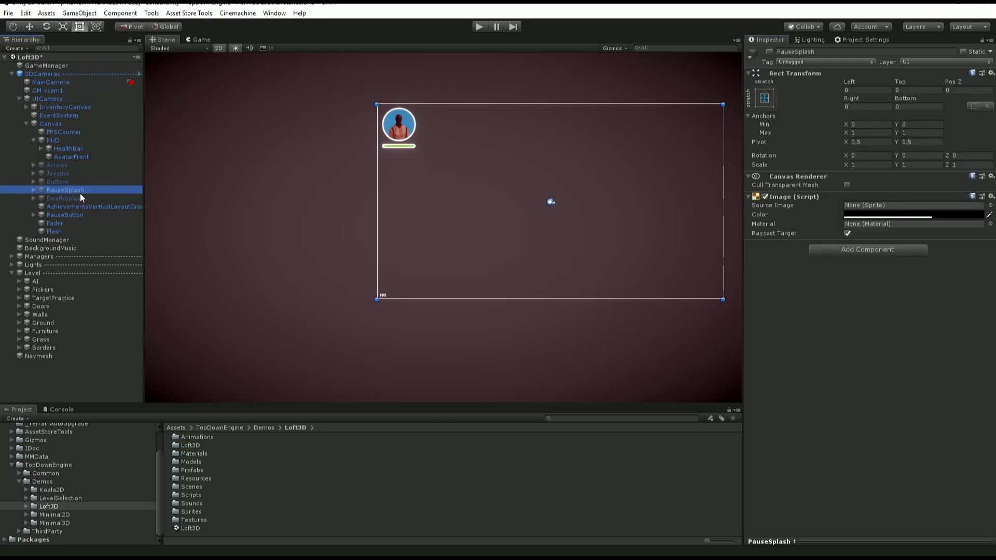
click(770, 53)
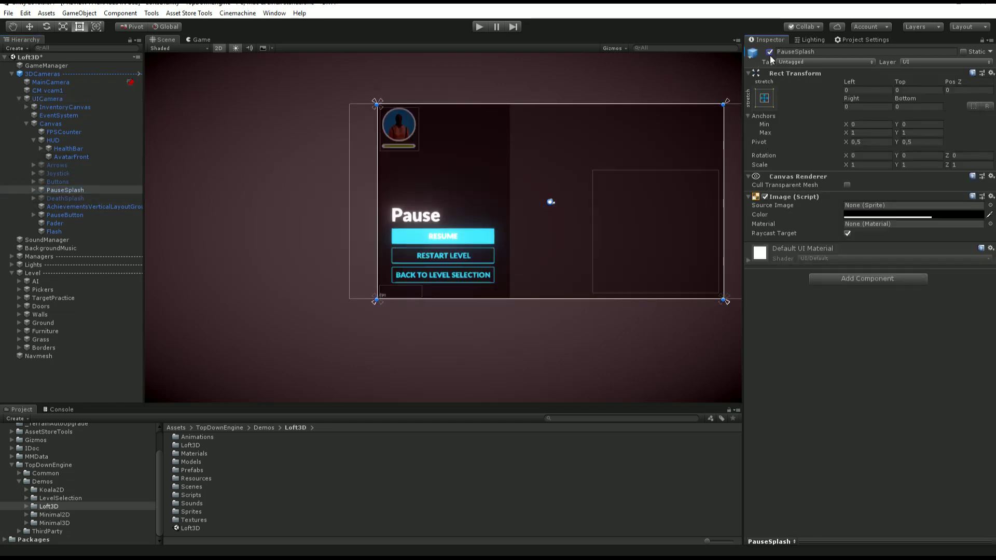
scroll(461, 247, down, 1)
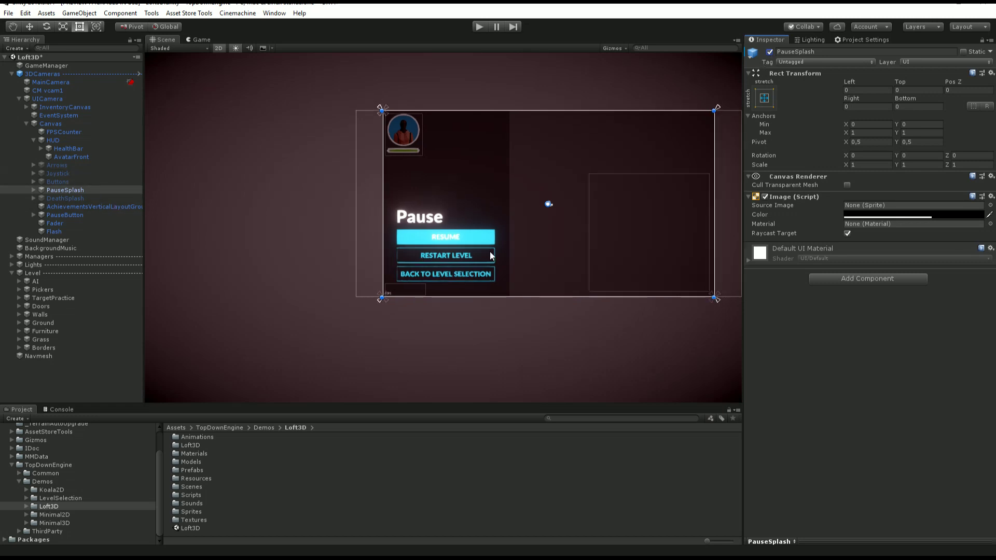
key(q)
drag(317, 212, 212, 196)
key(t)
scroll(249, 208, up, 5)
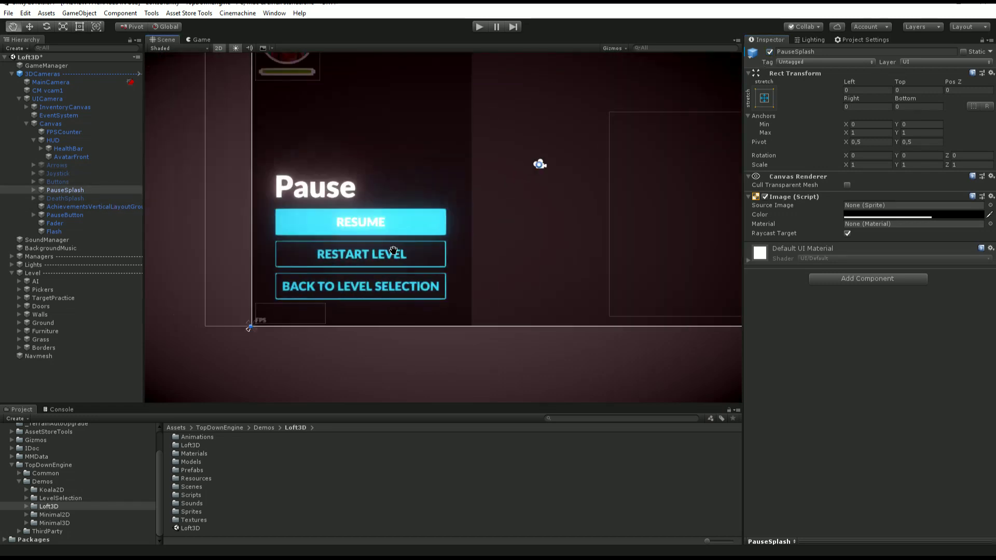
Change the pause menu's title text to 'TUTORIAL'
click(334, 197)
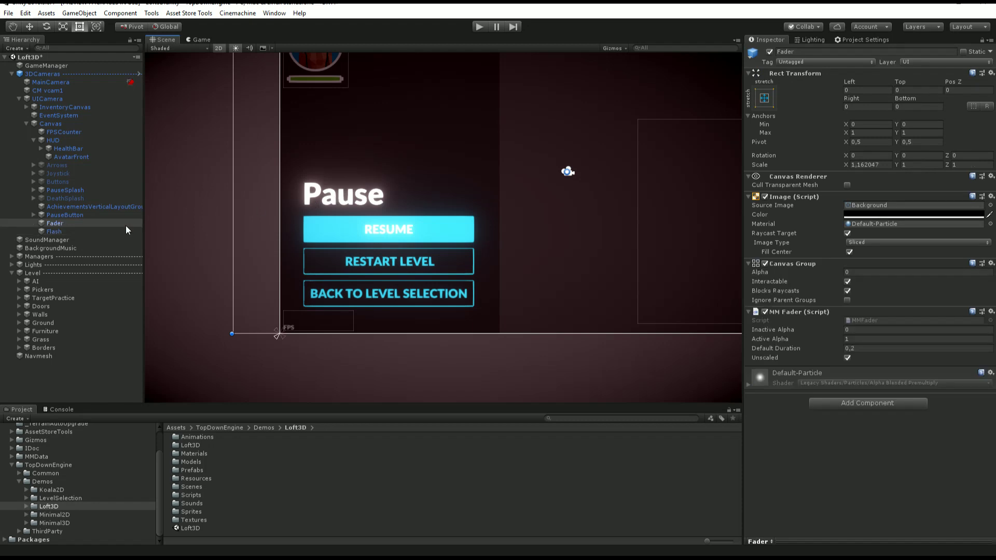
click(60, 195)
click(71, 190)
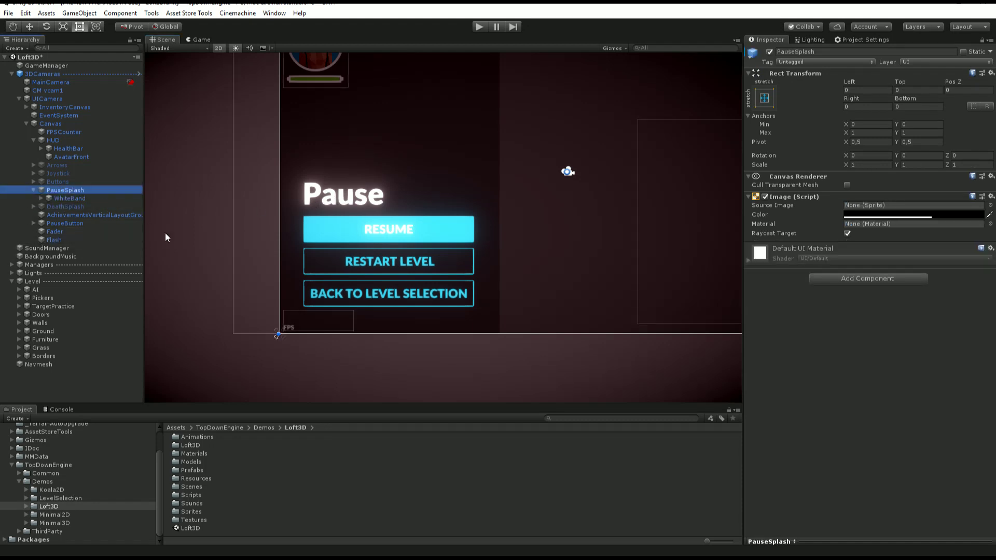
click(169, 236)
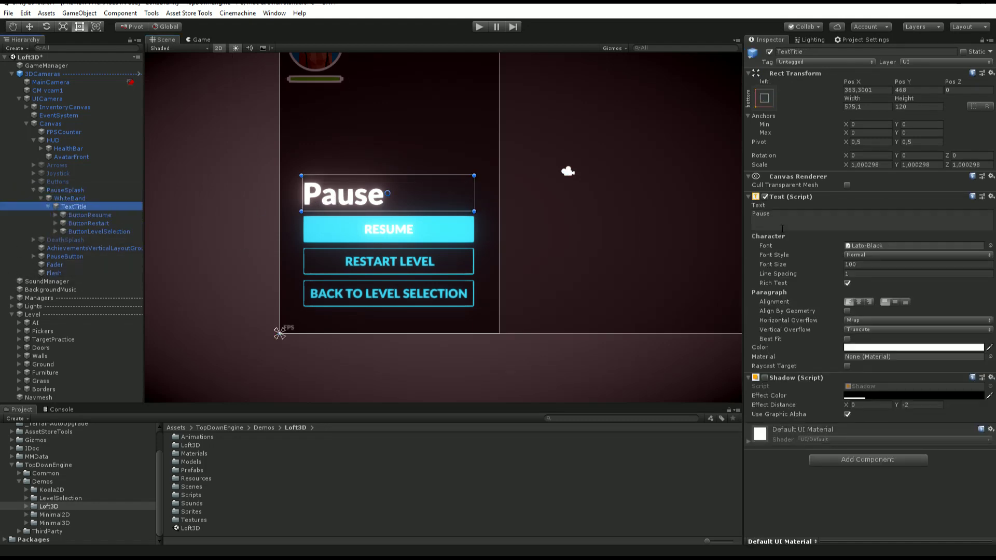
click(778, 222)
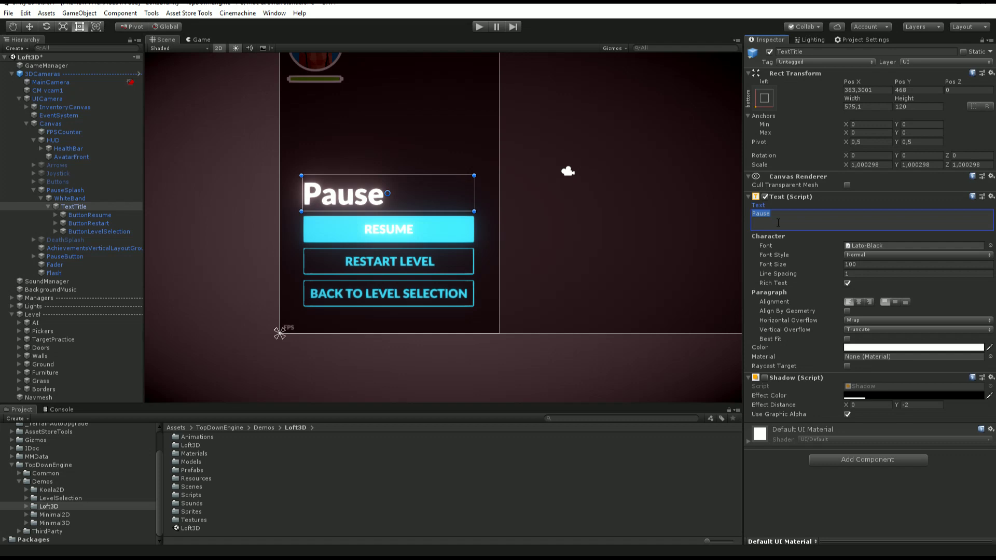
text(TUTORIAL)
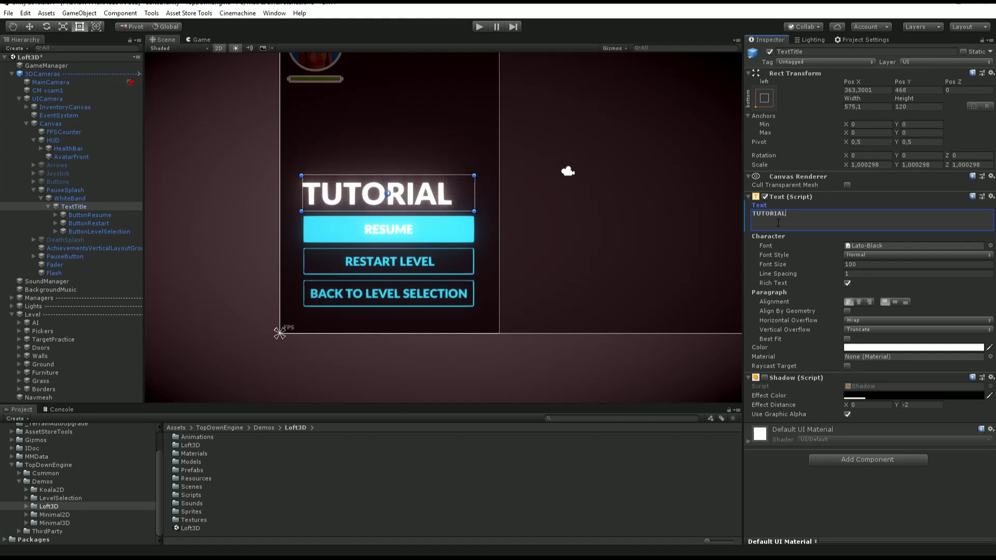
click(548, 380)
View the whole TUTORIAL menu, inspect its RESUME button, and reselect PauseSplash
middle_drag(546, 211, 453, 263)
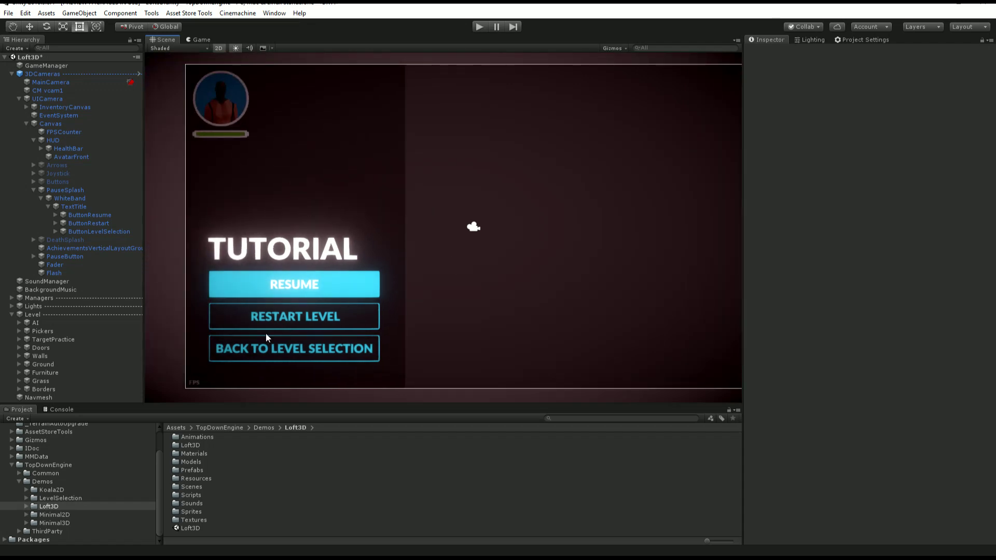
click(111, 215)
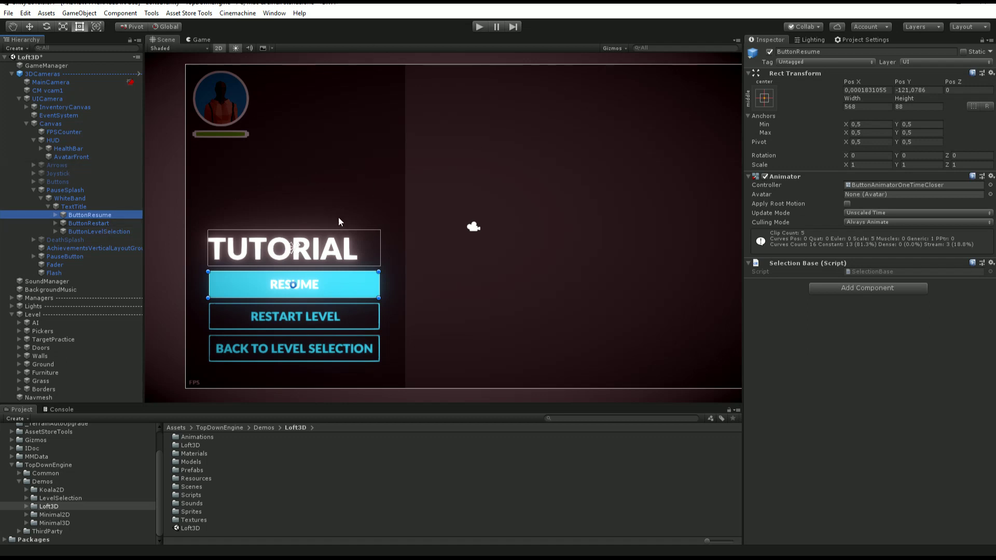
click(33, 190)
click(62, 190)
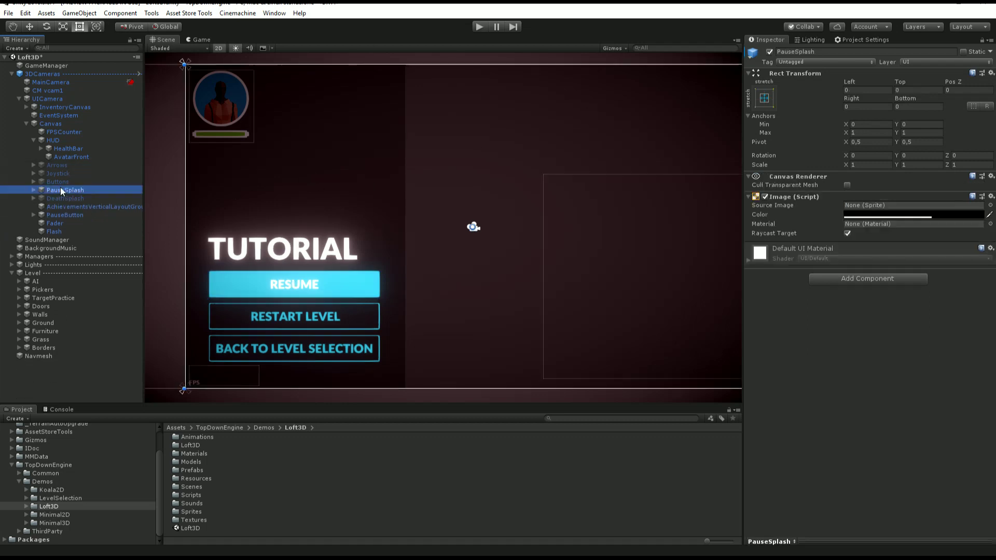
Deactivate PauseSplash and activate DeathSplash to show the 'YOU DIED :(' screen
click(771, 52)
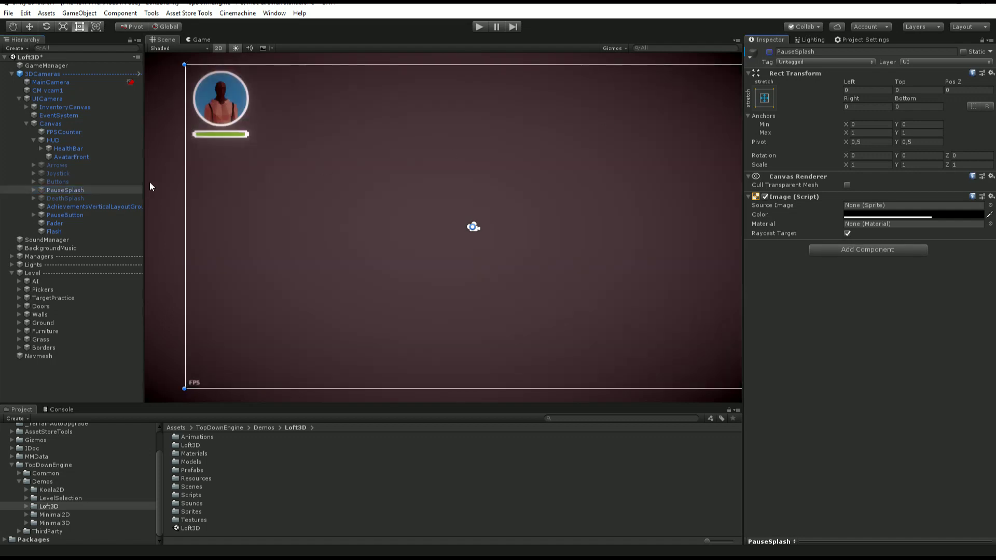
click(93, 199)
click(769, 52)
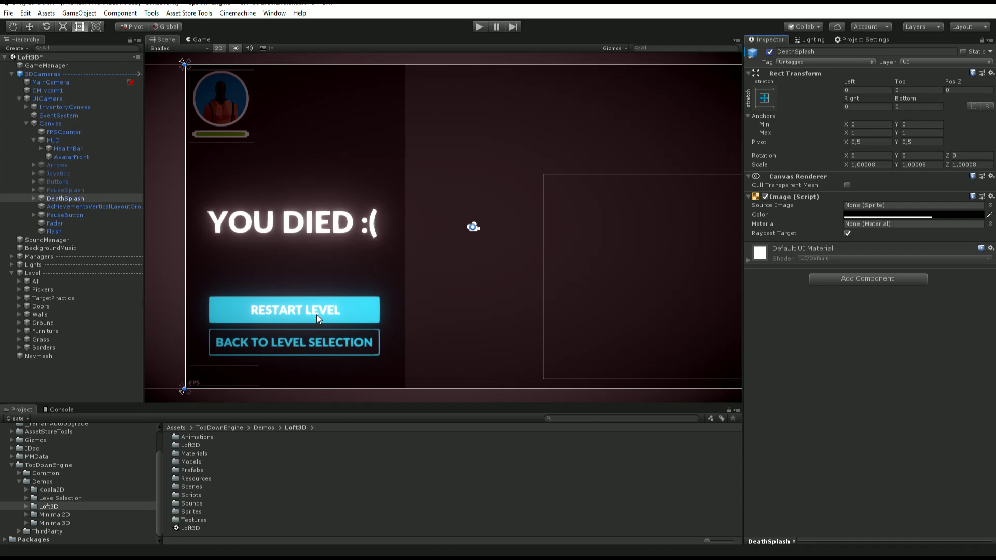
middle_drag(362, 287, 363, 203)
click(306, 235)
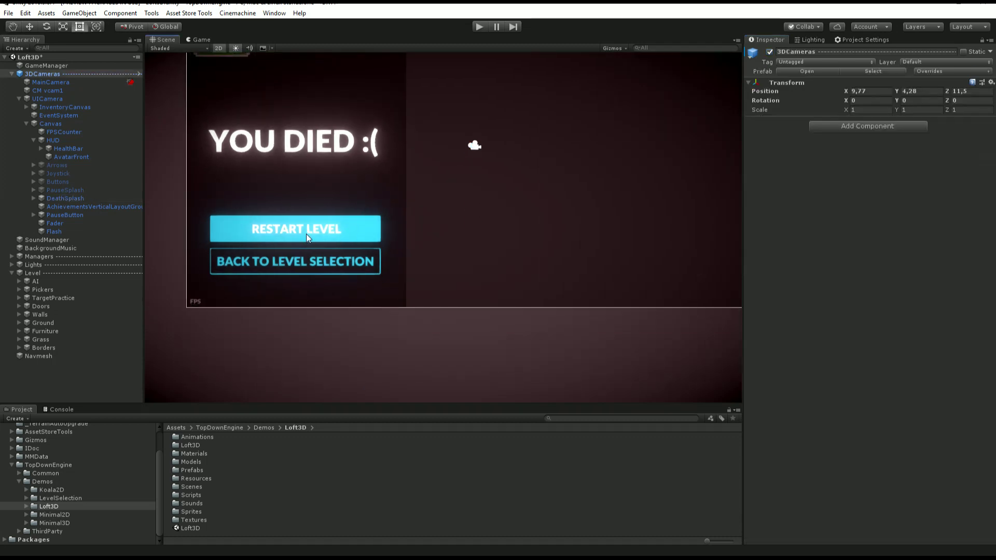
Select the Restart Level button's Background object and scroll through its MM Touch Button settings
click(306, 235)
click(306, 227)
click(306, 226)
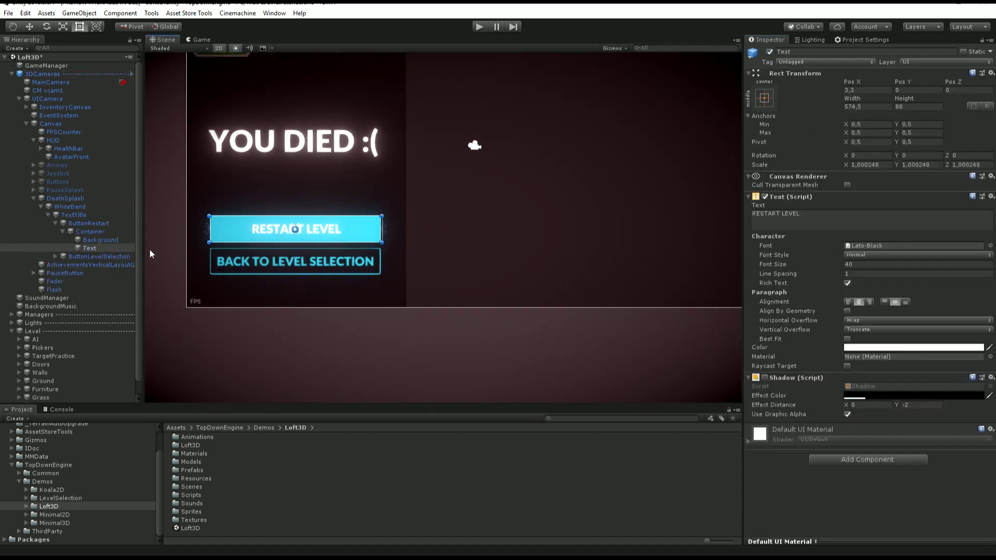
click(102, 240)
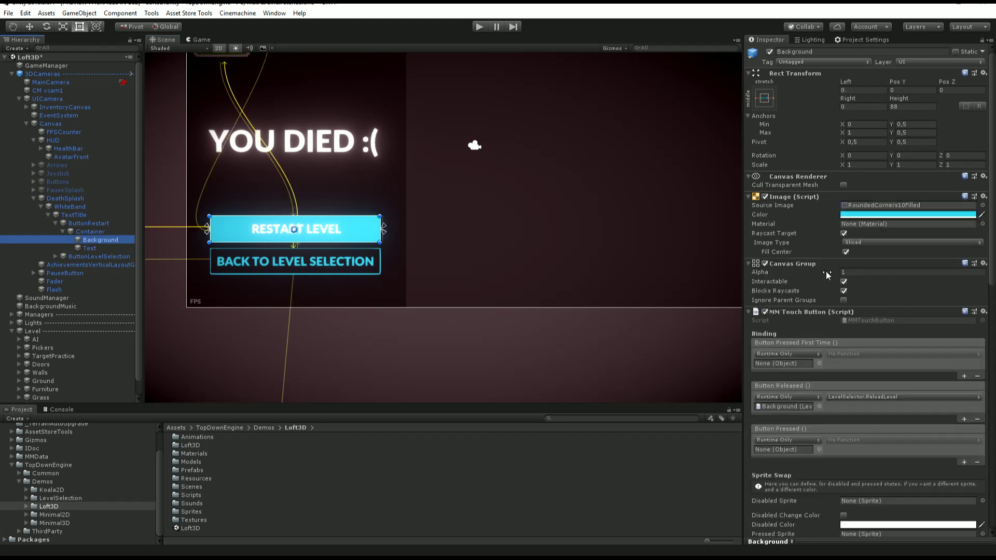
scroll(823, 282, down, 5)
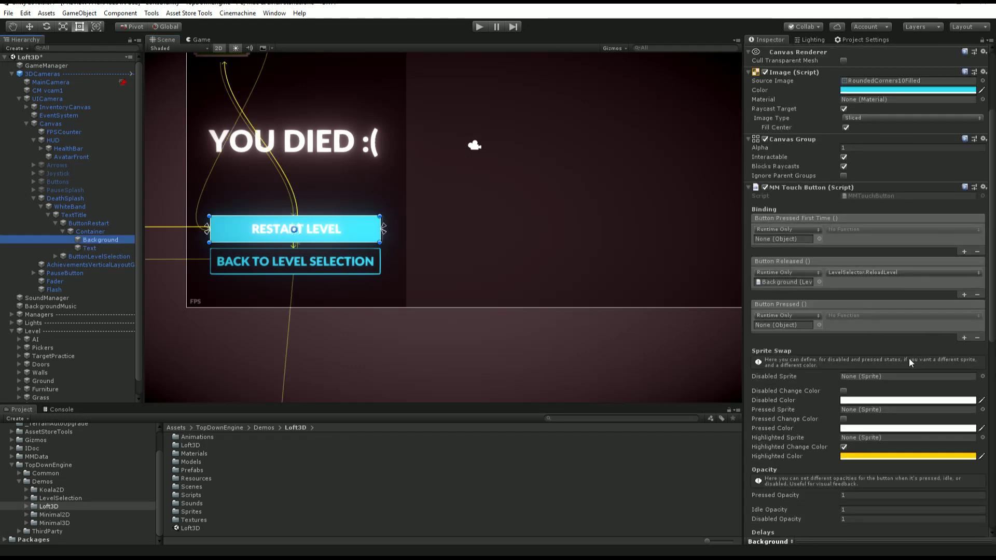
scroll(909, 359, down, 1)
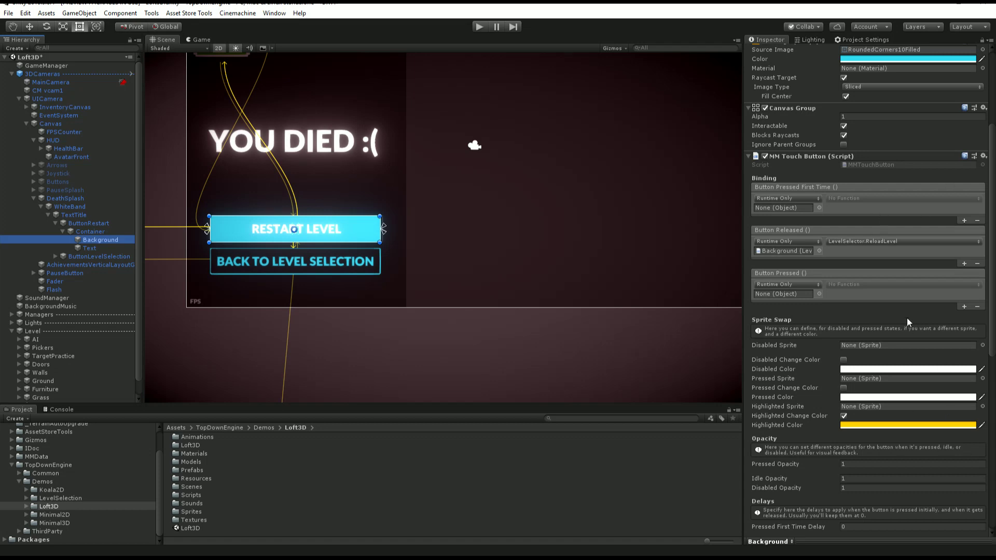
Locate the Button Released event's target, LevelSelector.ReloadLevel
scroll(907, 318, down, 2)
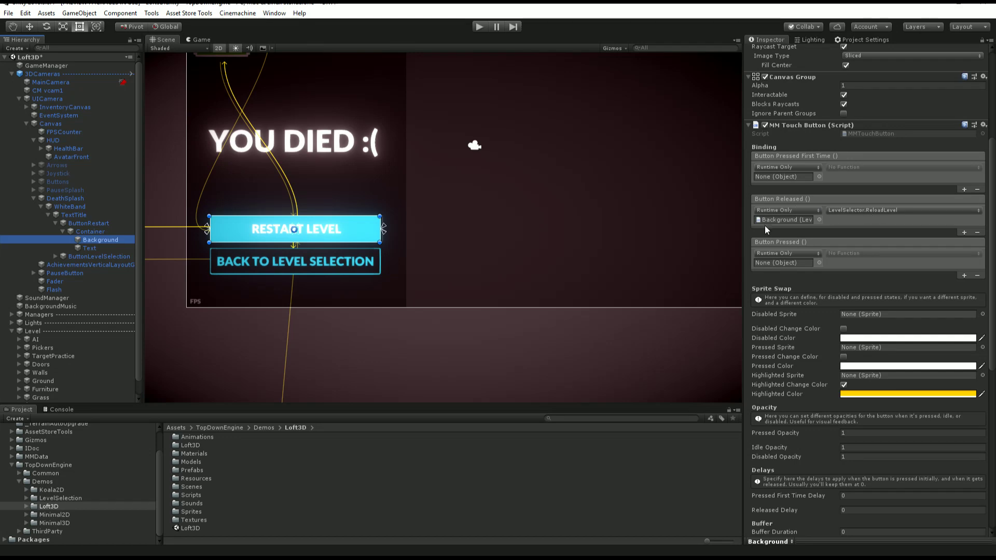
click(787, 220)
scroll(825, 295, down, 10)
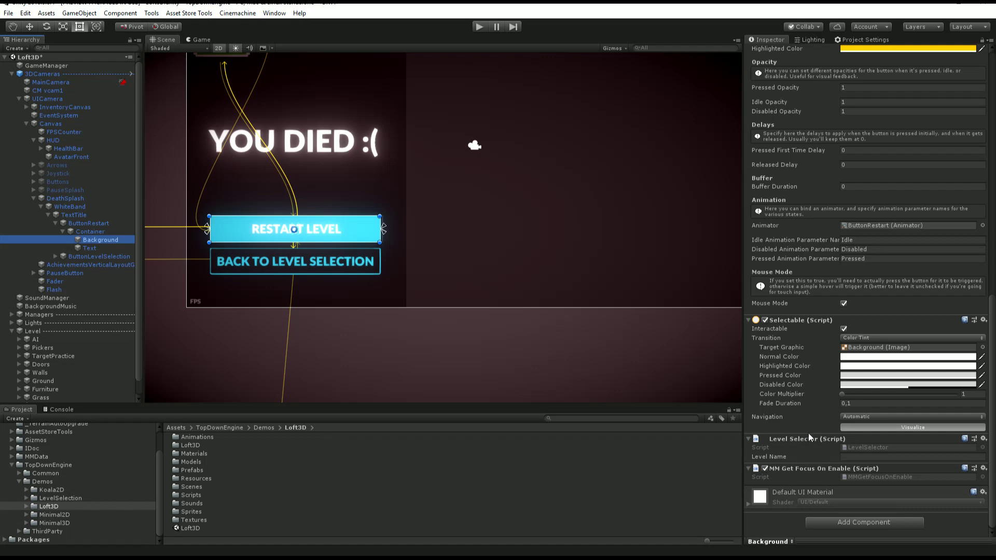
scroll(822, 201, up, 10)
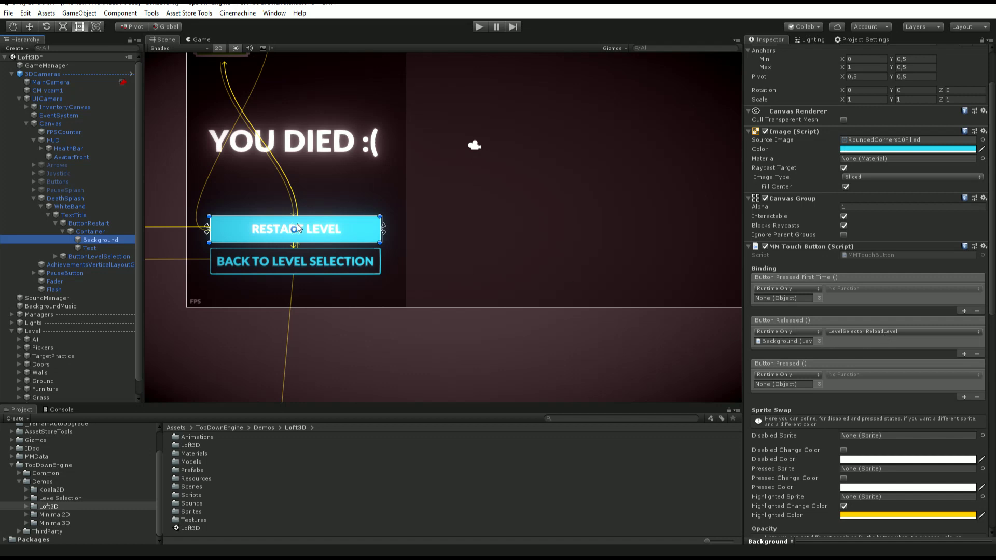
Inspect the Button Released function list and dismiss it without changing anything
click(900, 331)
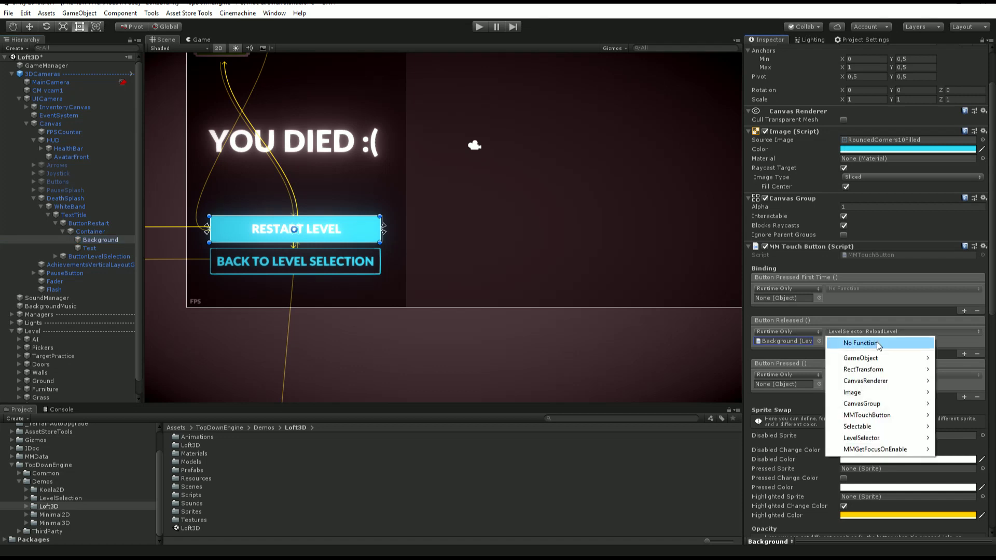
mouse_move(876, 440)
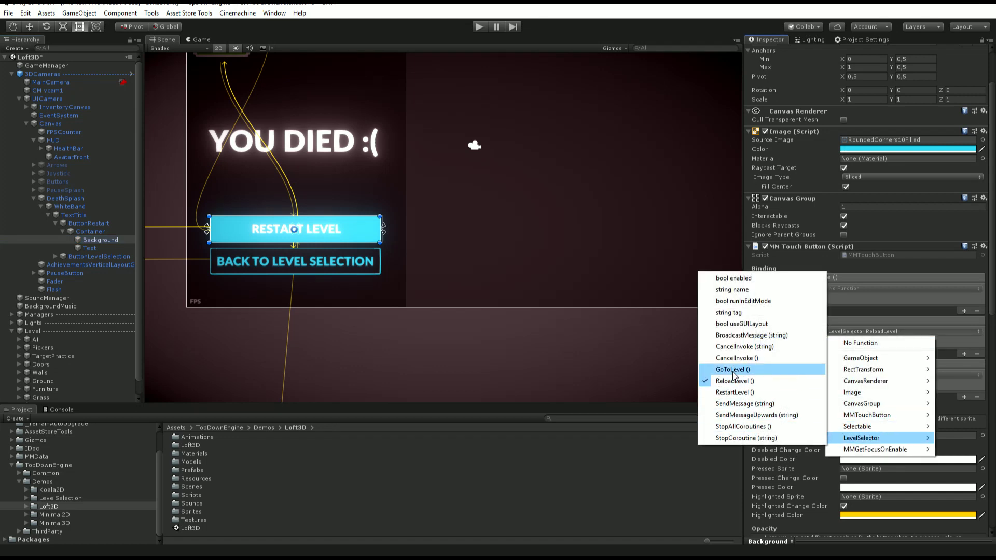
key(Escape)
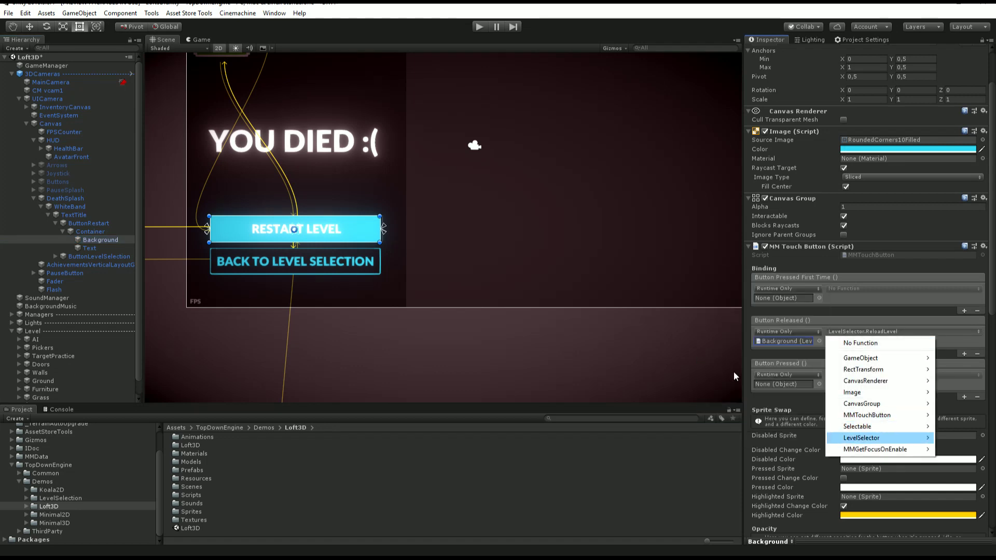
click(773, 353)
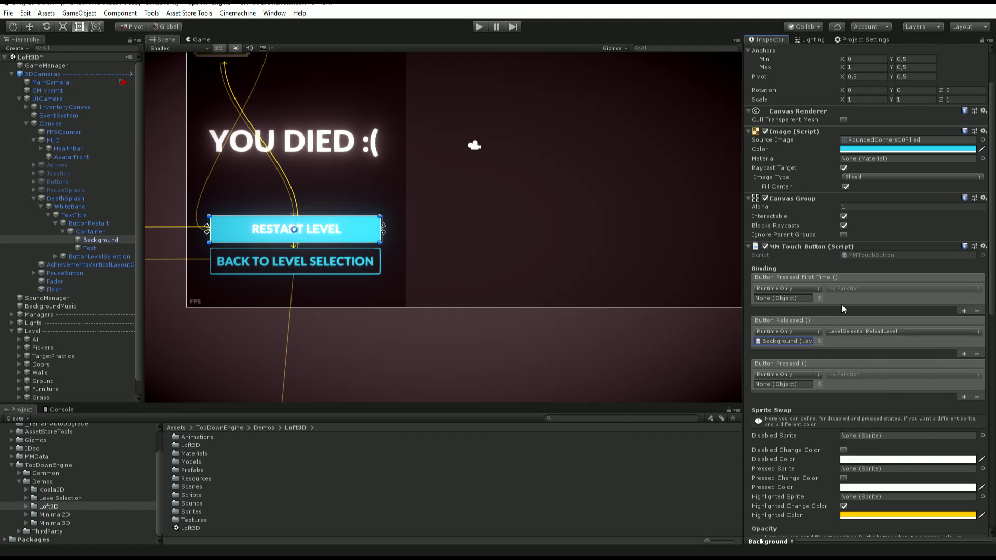
Scroll down to reach the KoalaDungeon scene in Demos/Koala2D
scroll(874, 334, down, 5)
scroll(856, 322, down, 3)
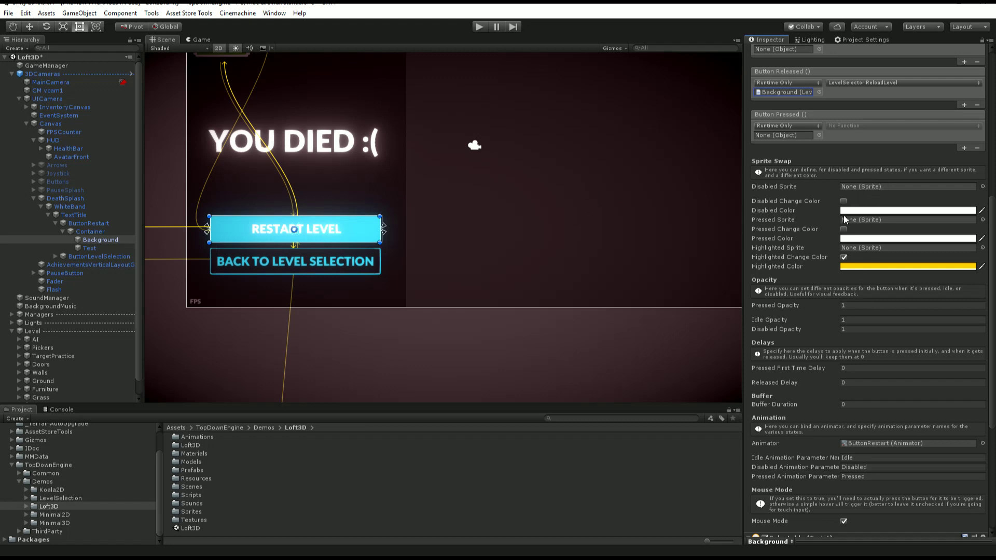
scroll(865, 270, down, 2)
scroll(842, 270, down, 4)
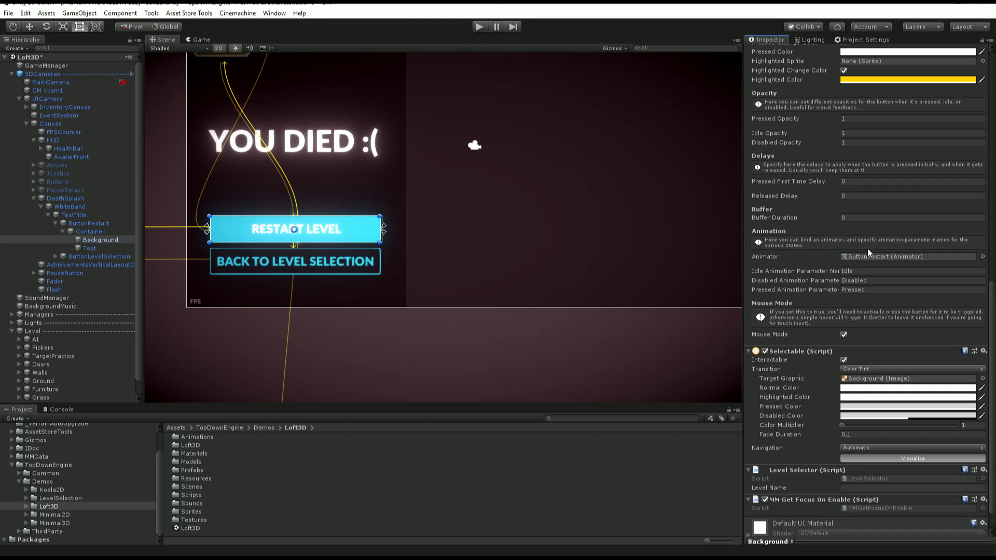
scroll(919, 258, down, 1)
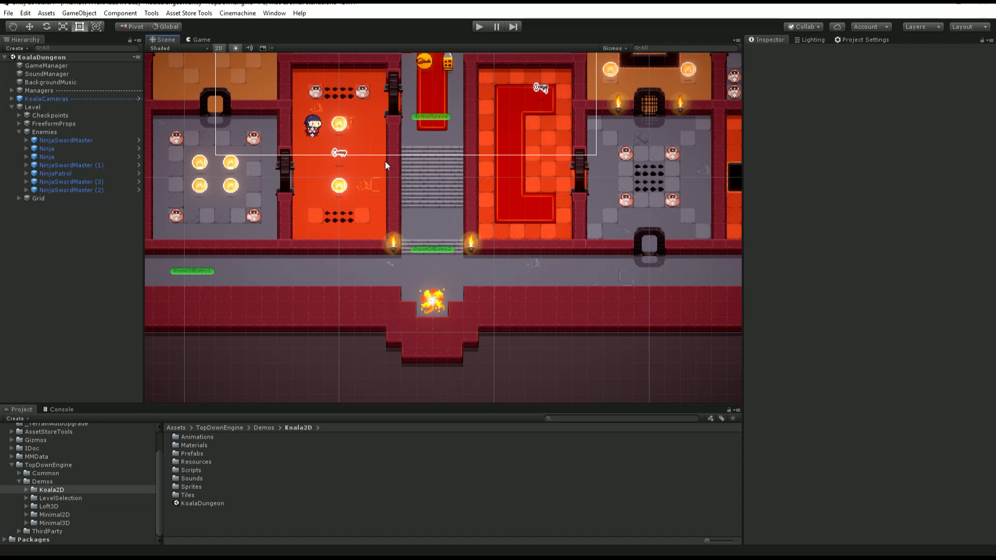
Zoom into the red room, switch to the Move tool, and select the NinjaSwordMaster (1) sprite
scroll(385, 161, up, 5)
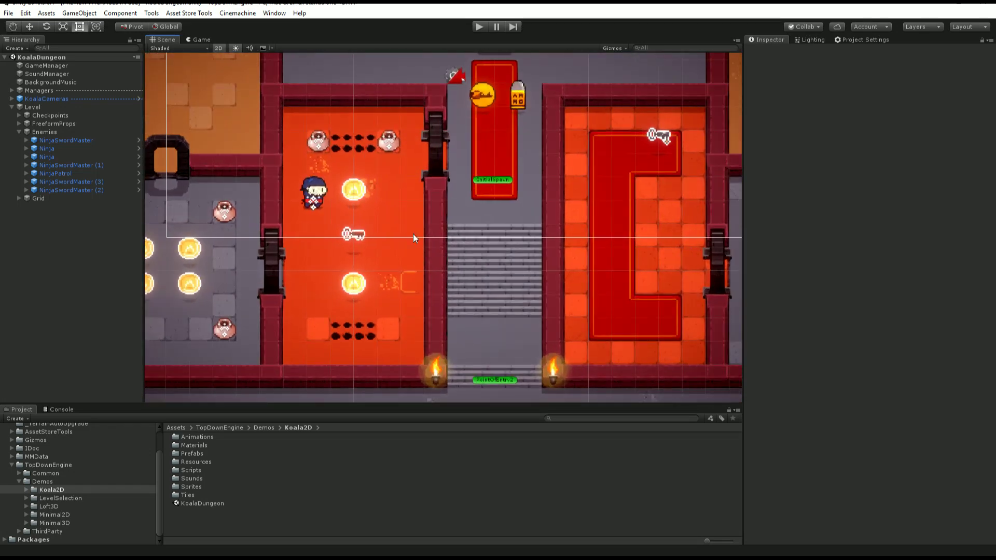
scroll(412, 236, up, 2)
click(30, 26)
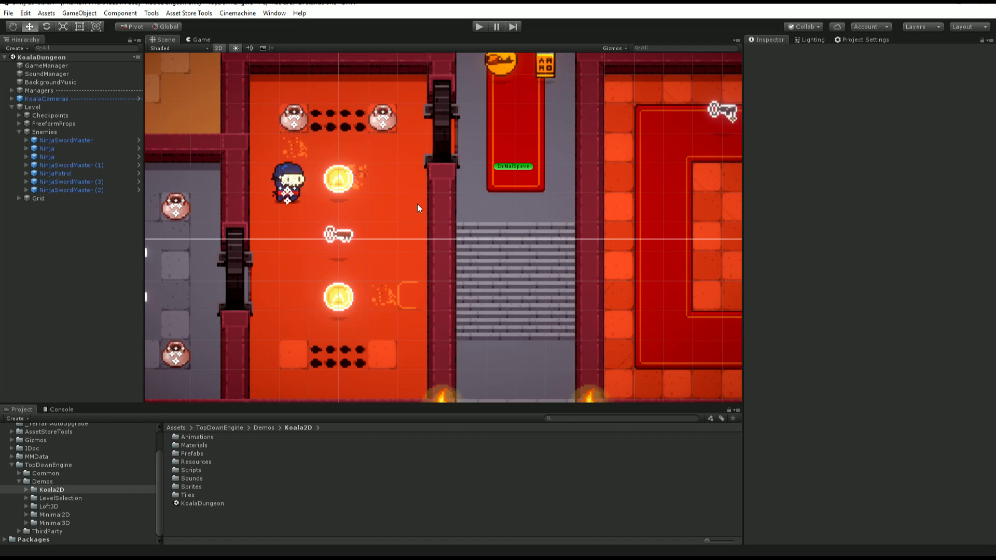
click(284, 195)
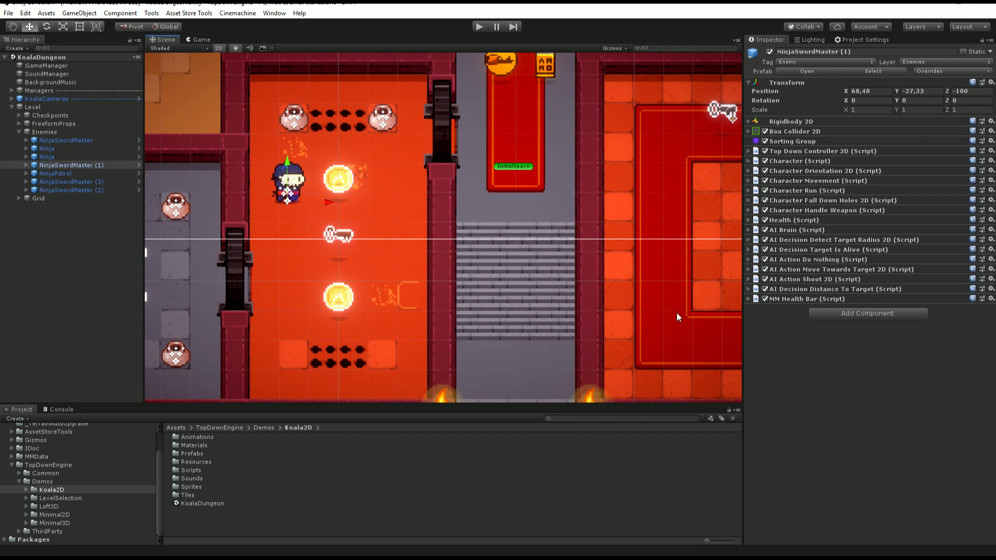
Expand the ninja's MM Health Bar component and change Health Bar Type from Drawn to Prefab
middle_drag(391, 218, 524, 216)
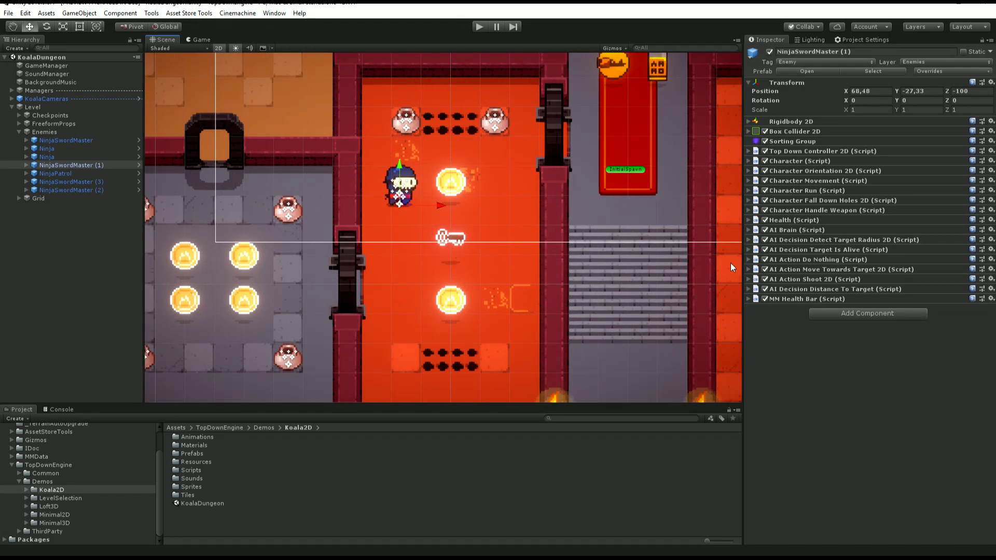
click(822, 300)
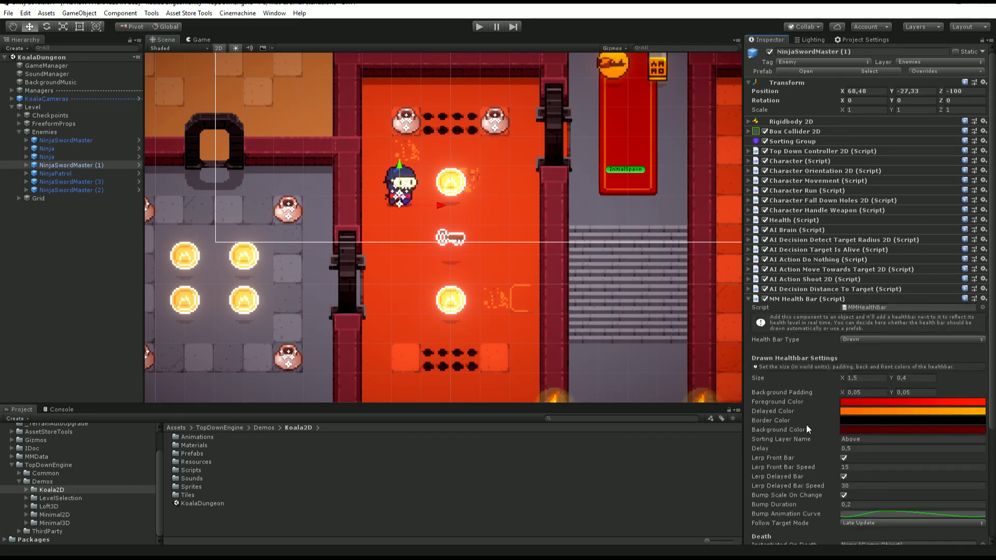
scroll(820, 394, down, 5)
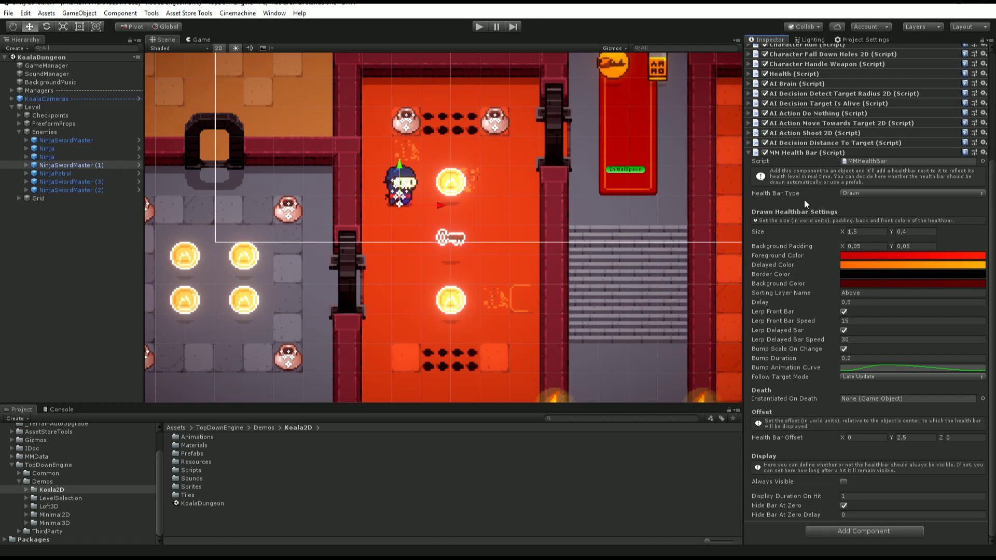
scroll(838, 353, up, 5)
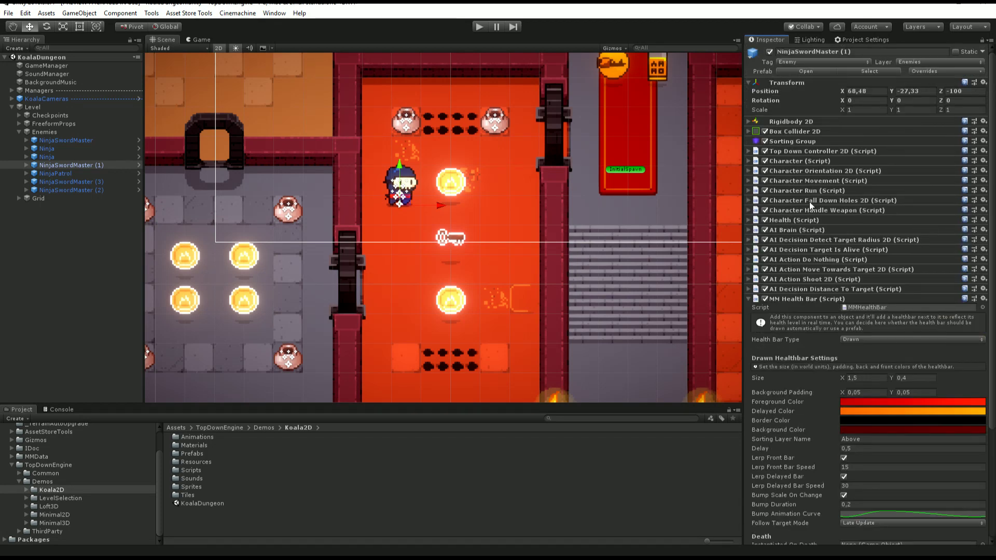
scroll(801, 355, down, 5)
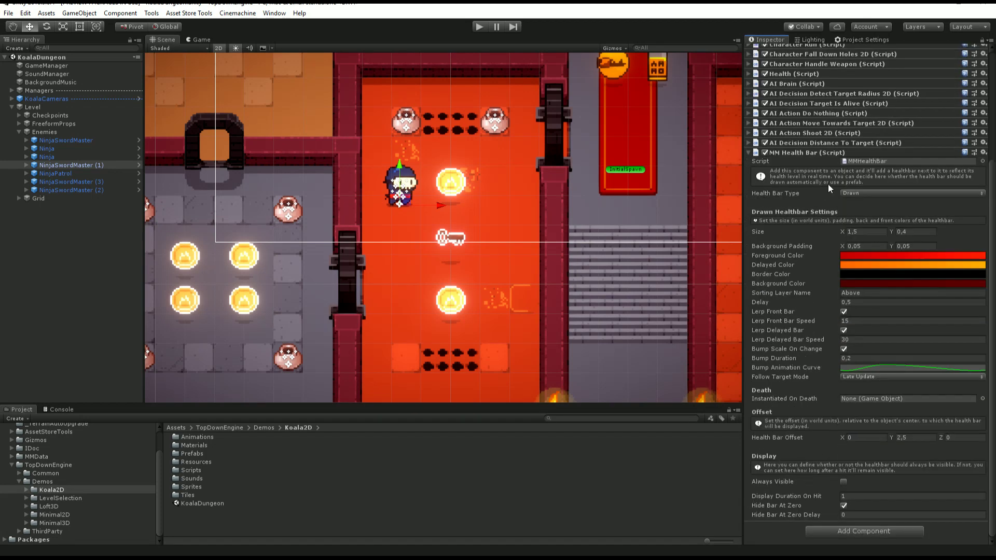
click(877, 193)
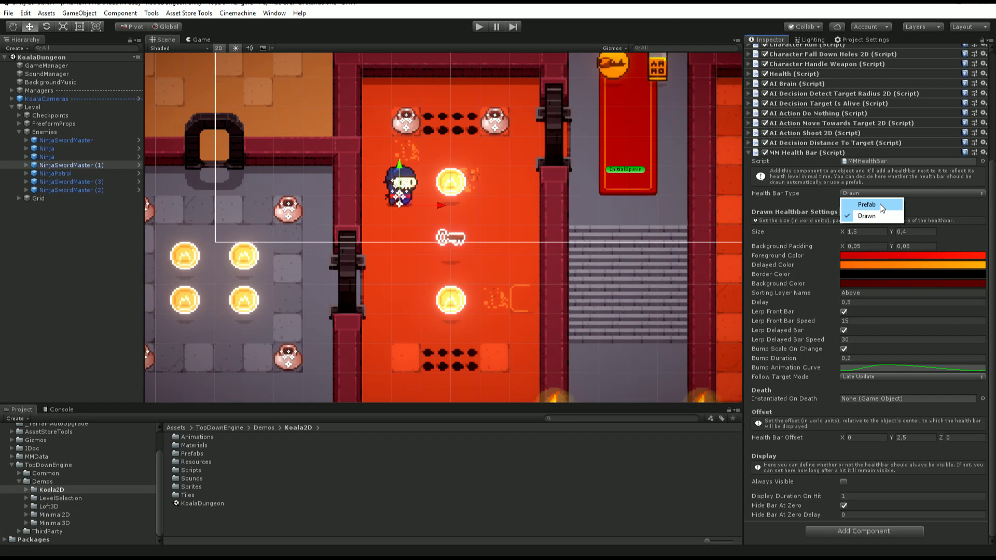
click(880, 204)
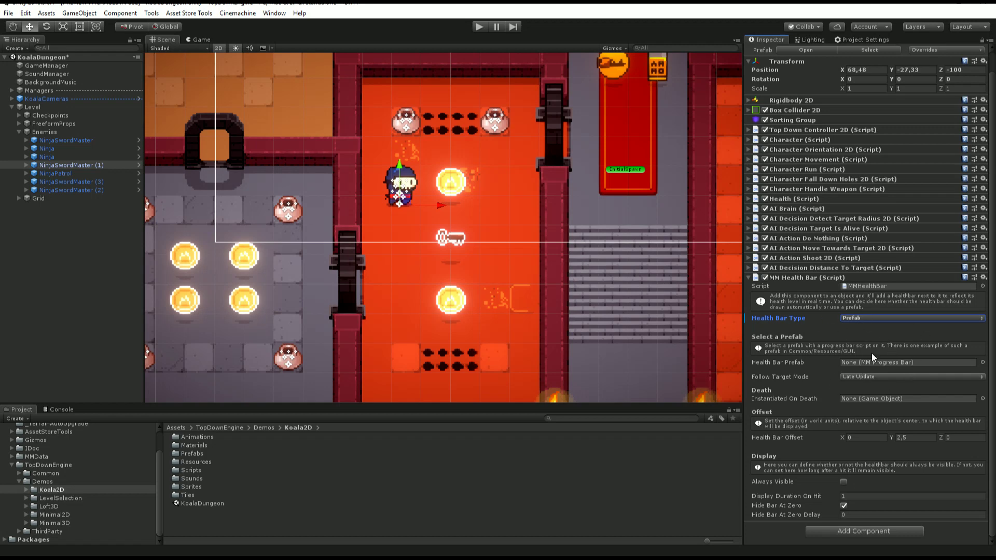
click(859, 320)
click(864, 341)
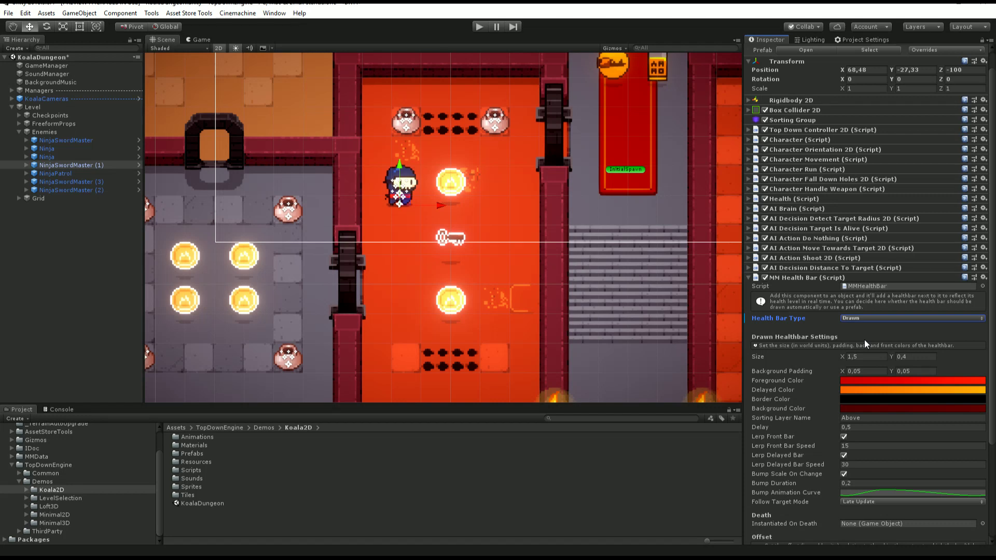
scroll(865, 340, down, 3)
scroll(931, 285, down, 1)
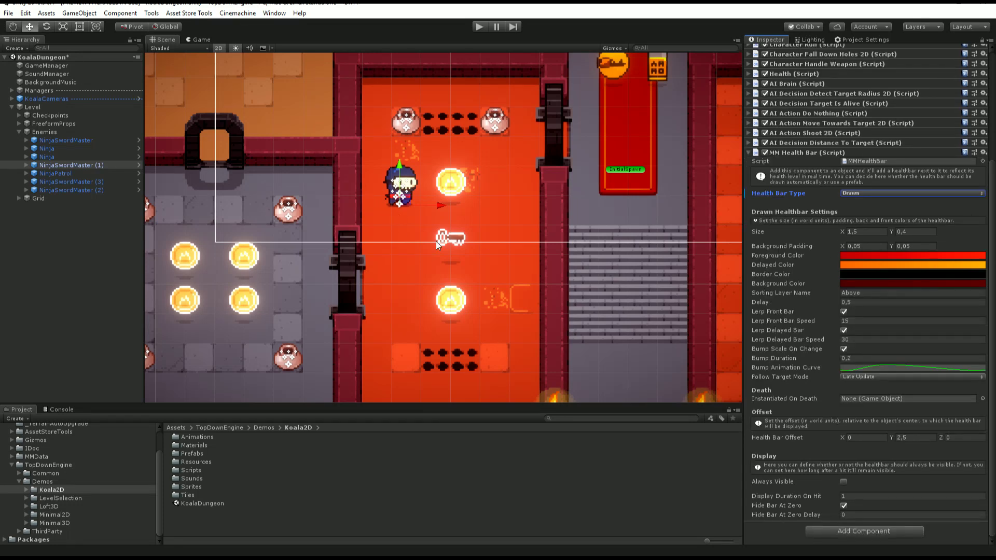
middle_drag(576, 226, 643, 262)
scroll(524, 233, up, 4)
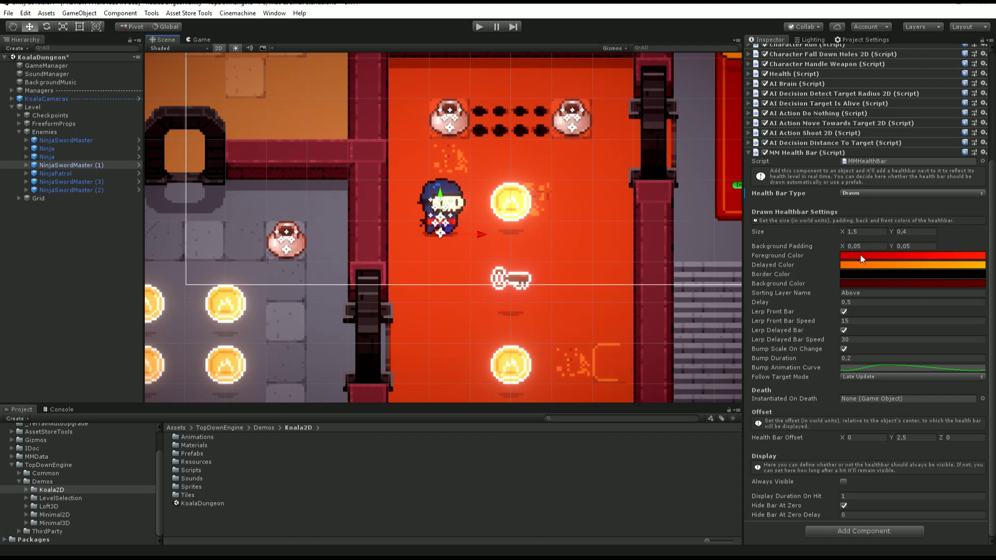
Set the Foreground Color gradient's left key to bright cyan 00C4FF
click(894, 257)
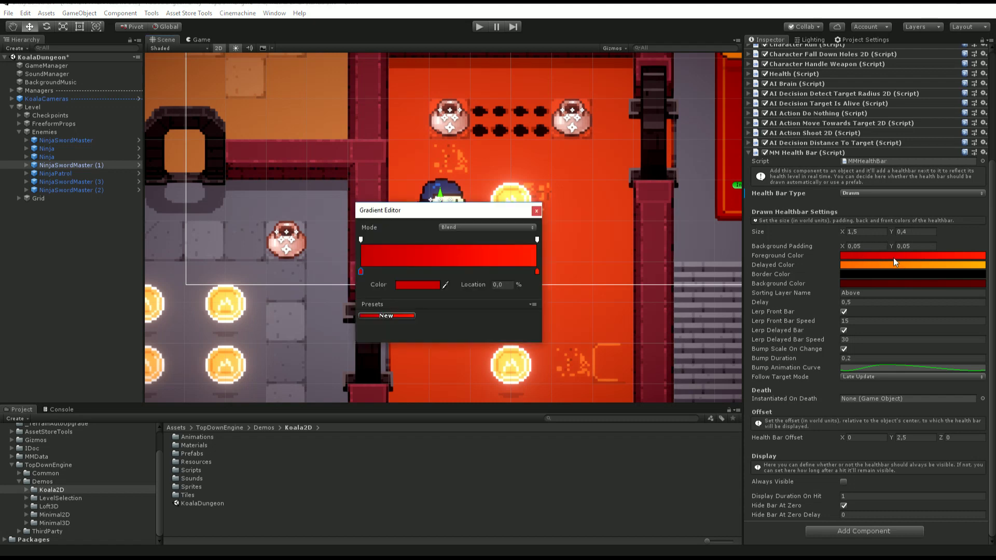
click(415, 285)
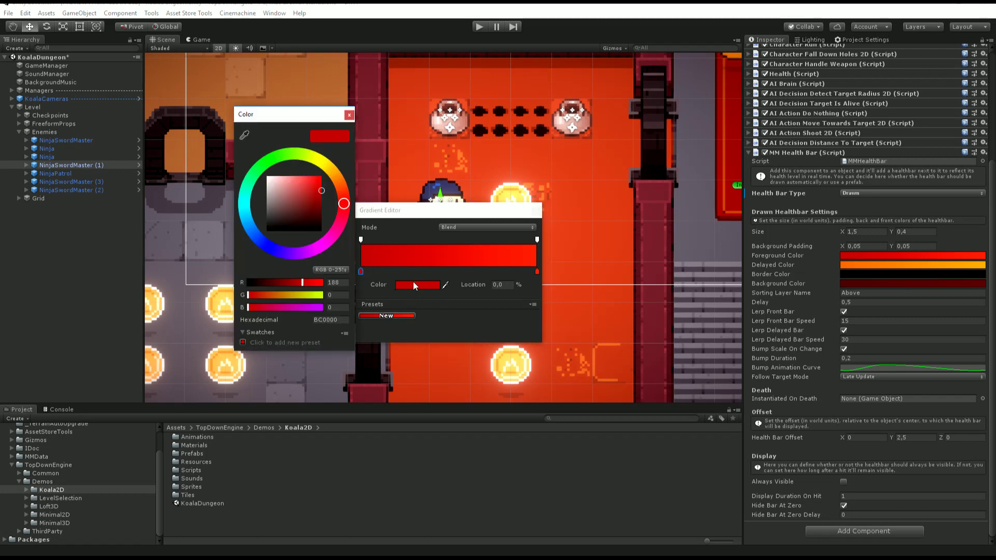
click(241, 217)
drag(323, 192, 345, 161)
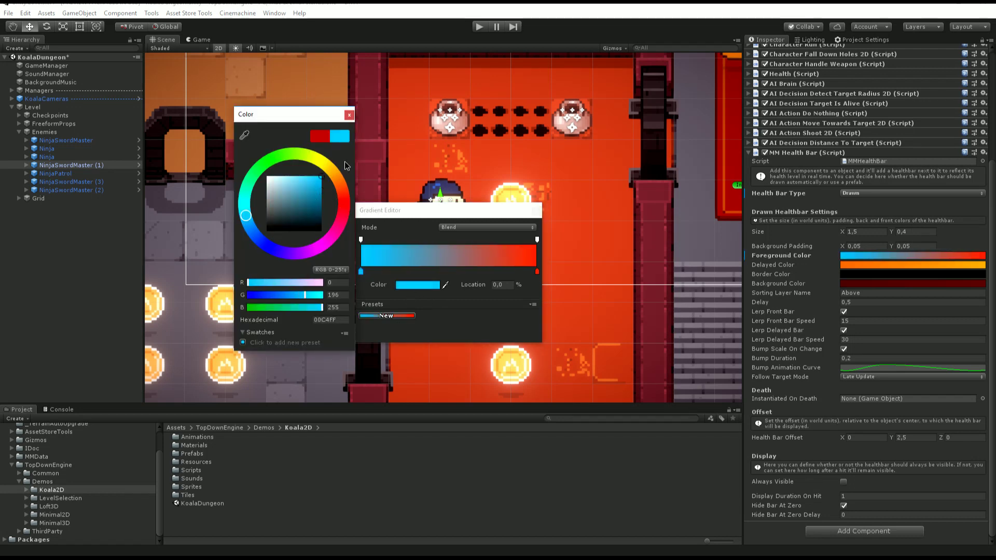
click(349, 115)
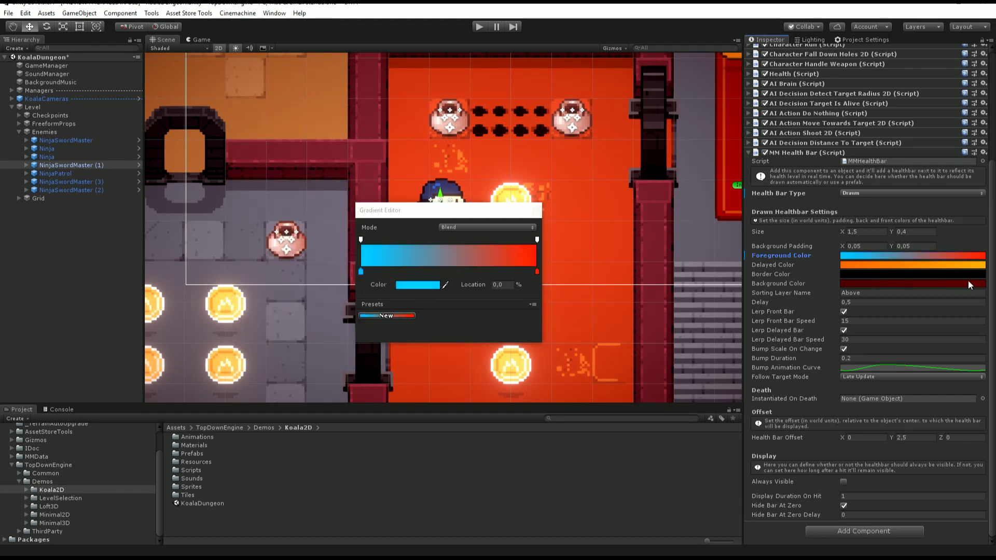
Set the right foreground gradient key to deep blue 003FD2 and close the Gradient Editor
click(536, 270)
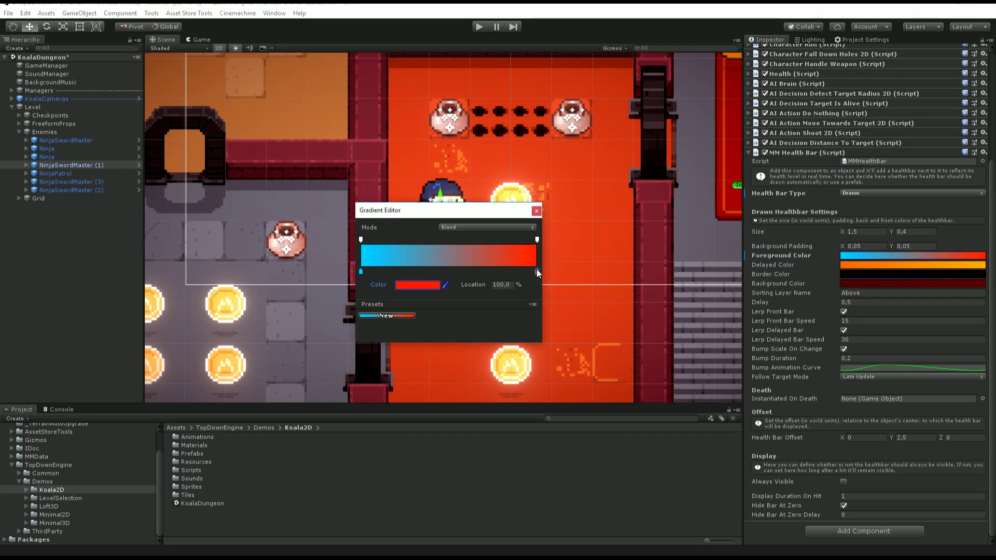
click(425, 285)
click(258, 243)
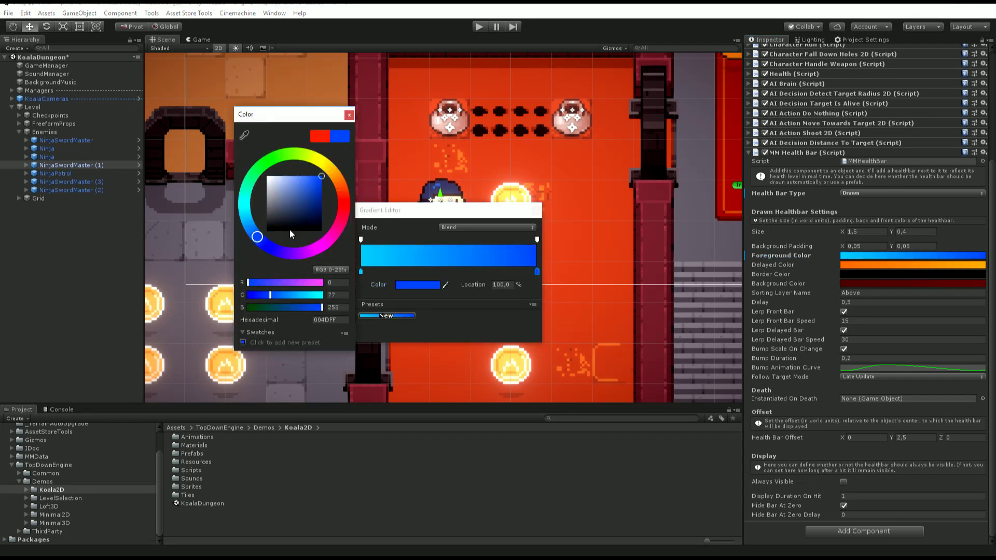
drag(310, 185, 336, 186)
click(349, 115)
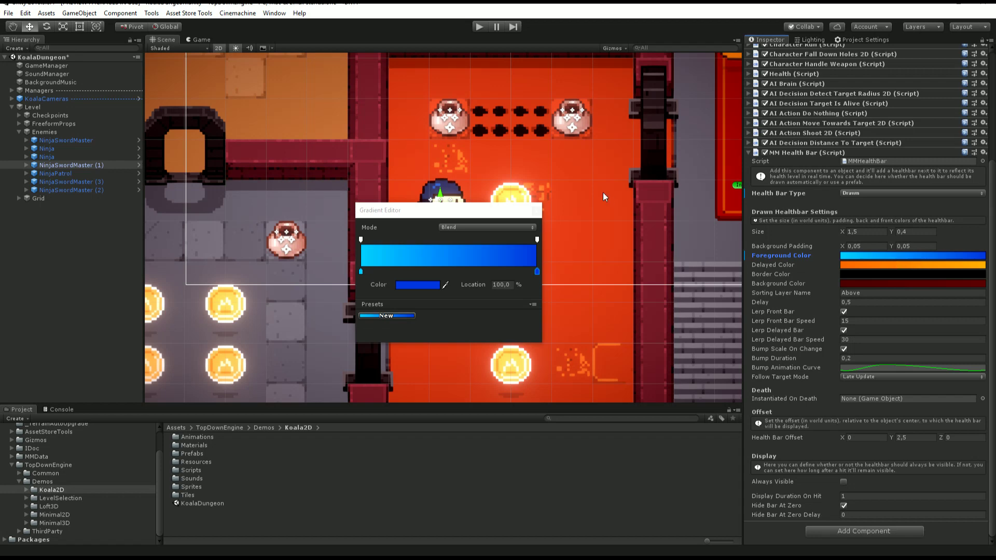
click(536, 211)
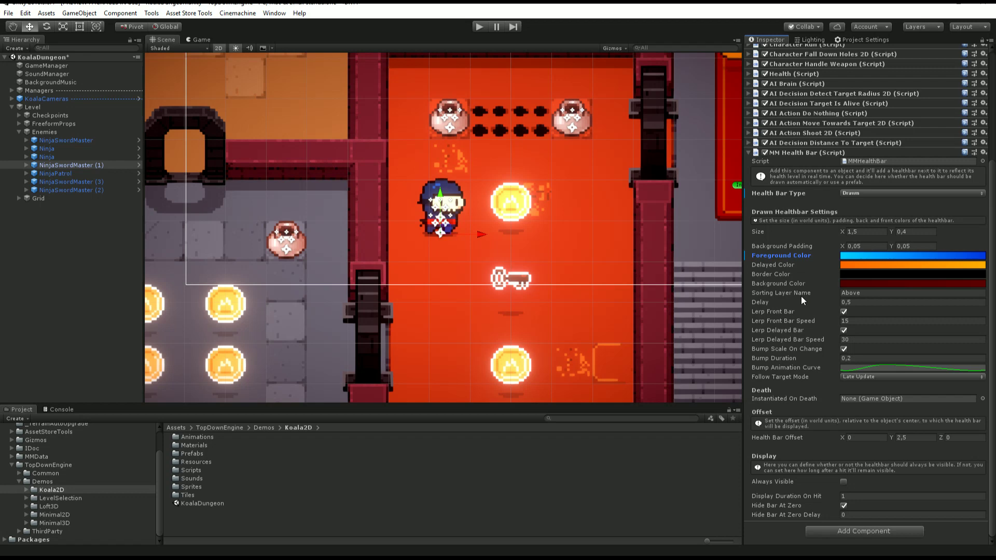
Set both Border Color gradient keys to white FFFFFF
click(907, 276)
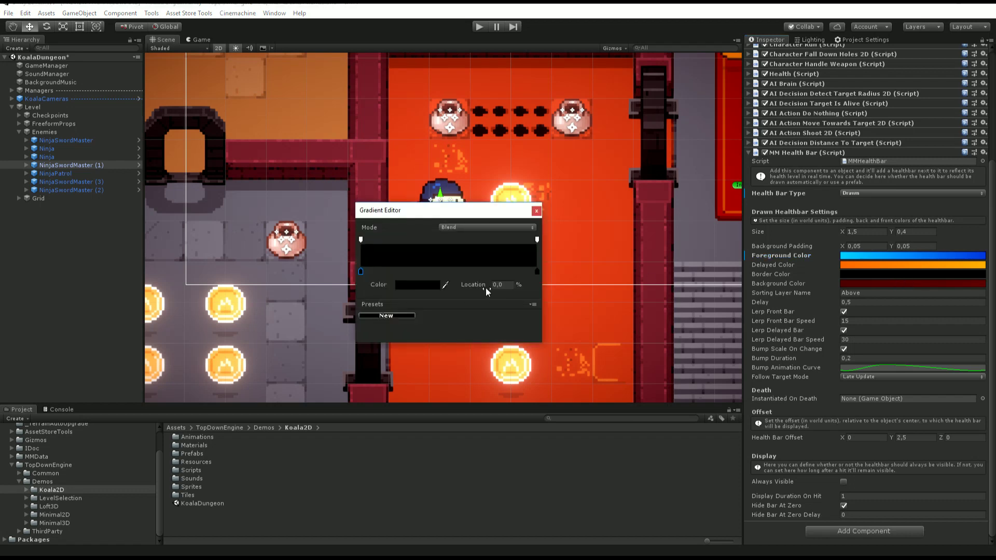
click(421, 285)
click(267, 177)
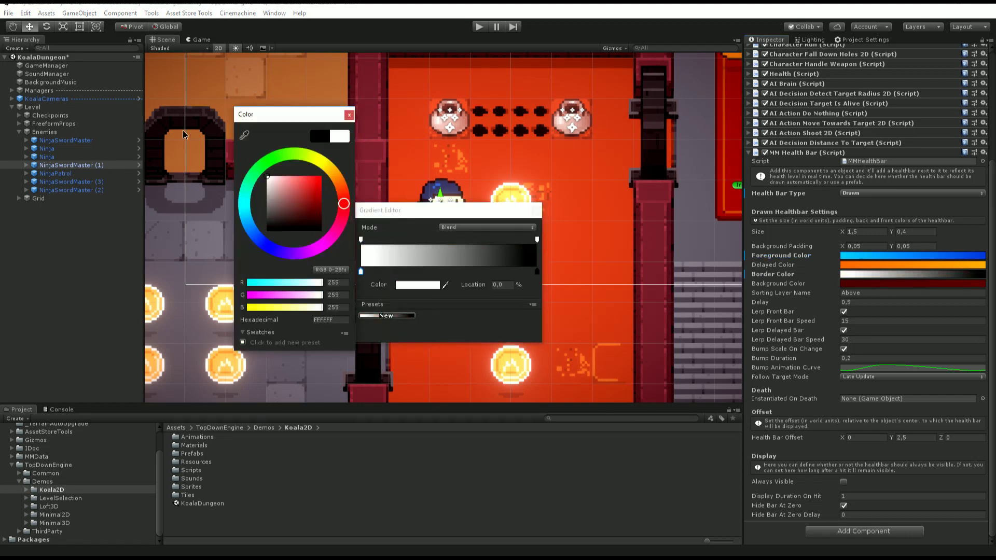
click(348, 115)
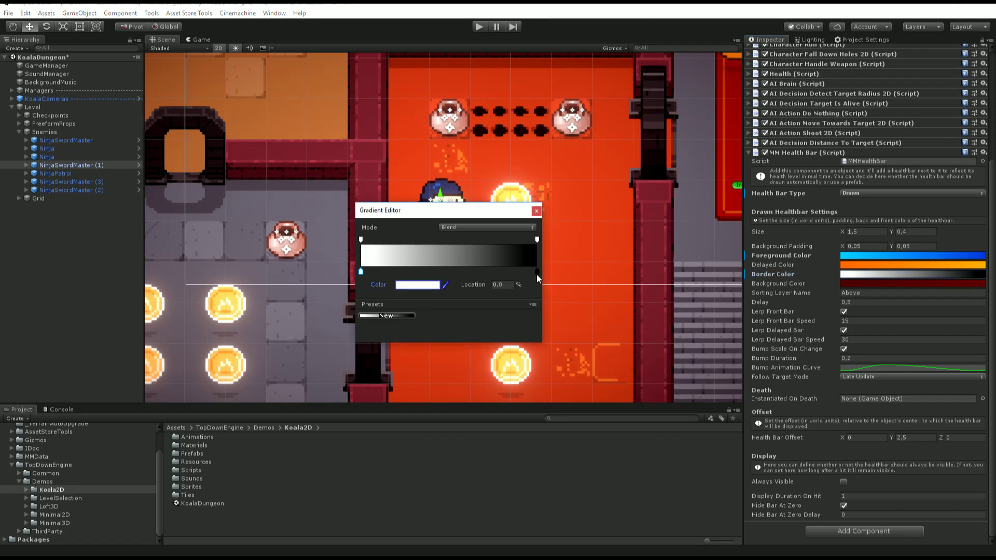
click(536, 275)
click(421, 285)
click(268, 176)
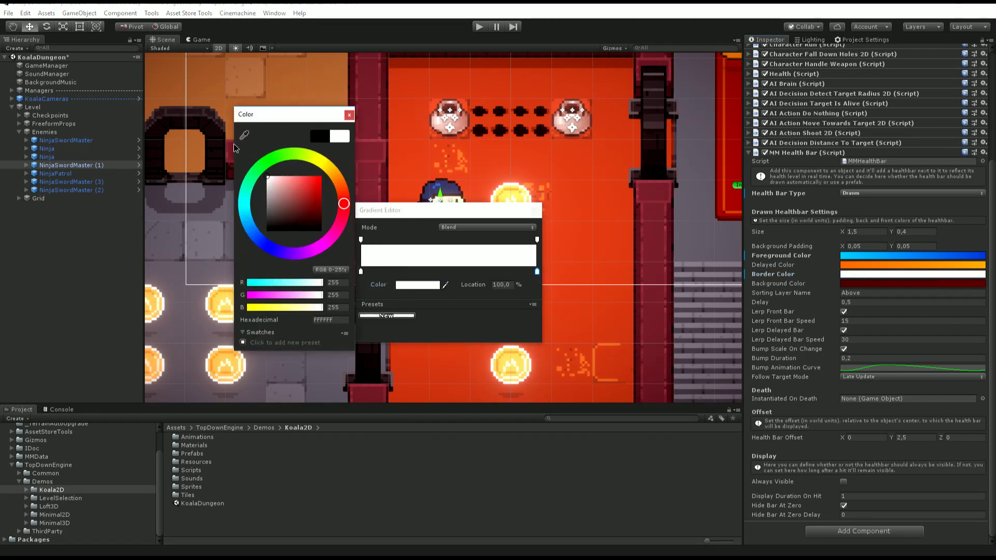
click(349, 115)
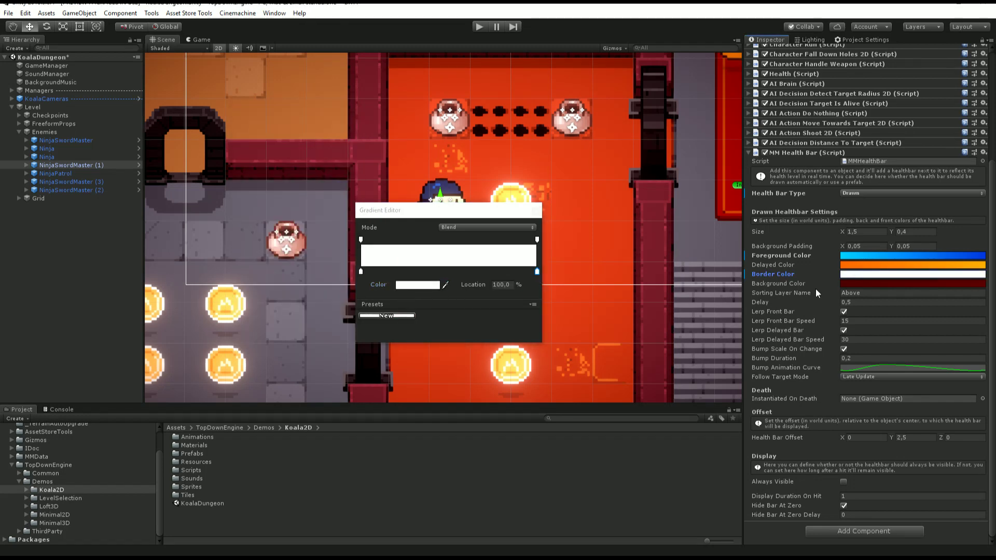
Turn both Background Color gradient keys blue, replacing the navy and dark red
click(916, 284)
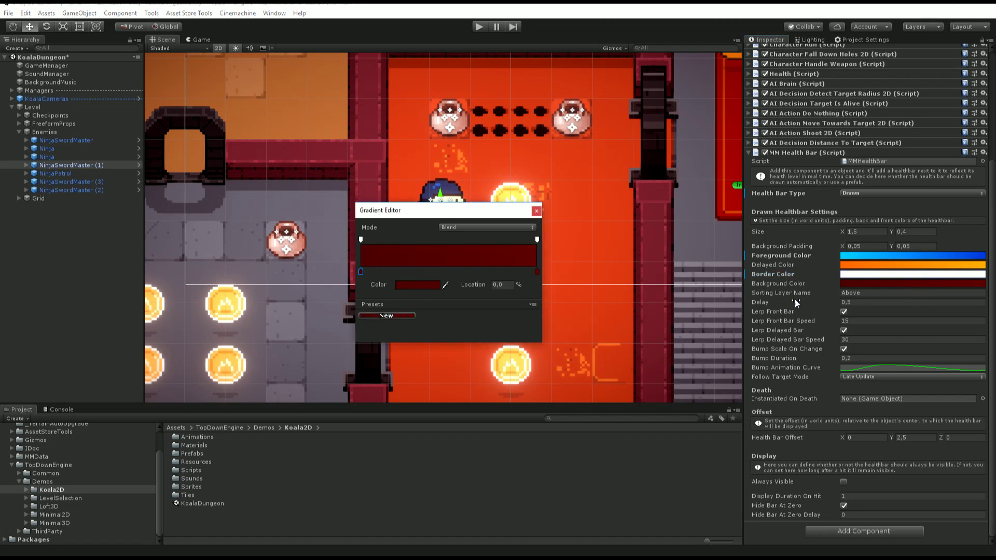
click(416, 283)
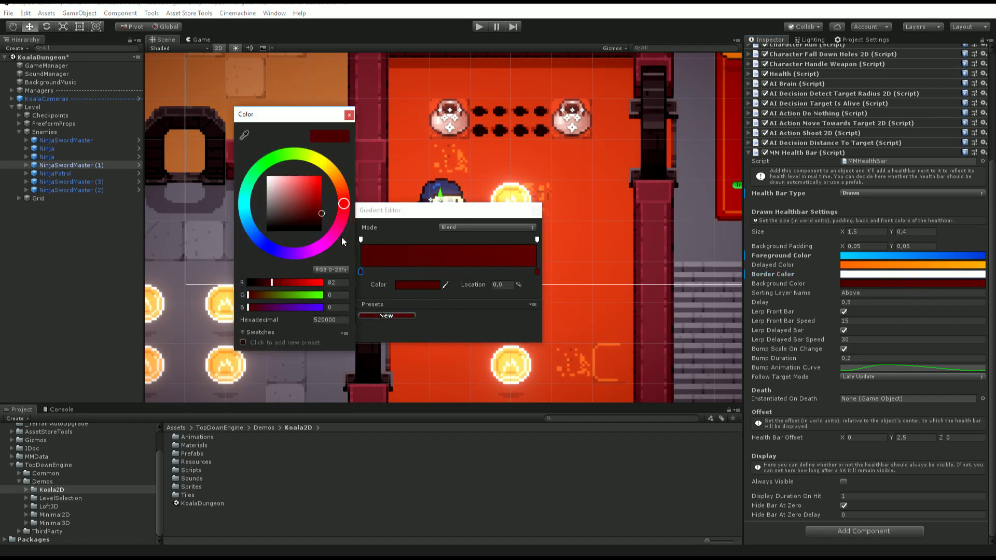
click(263, 245)
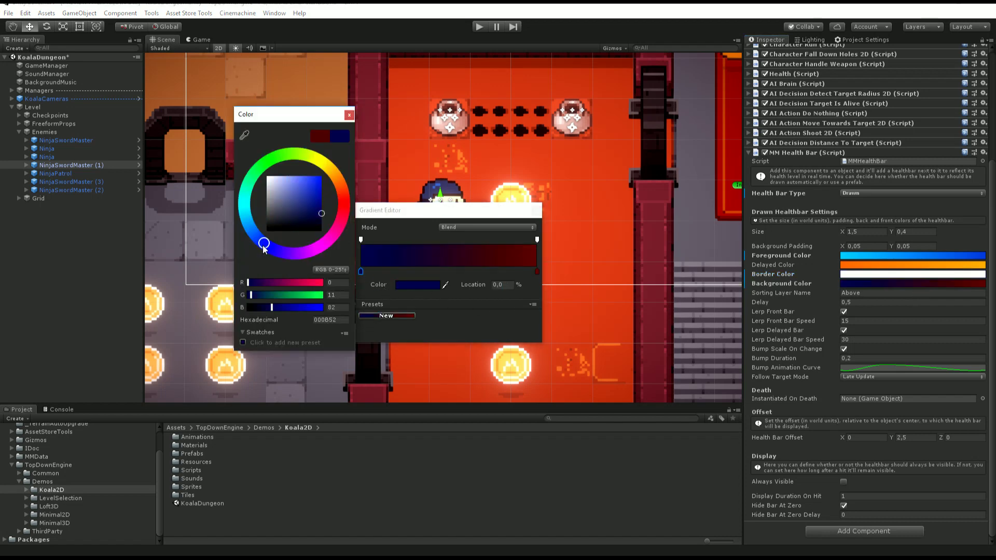
click(349, 115)
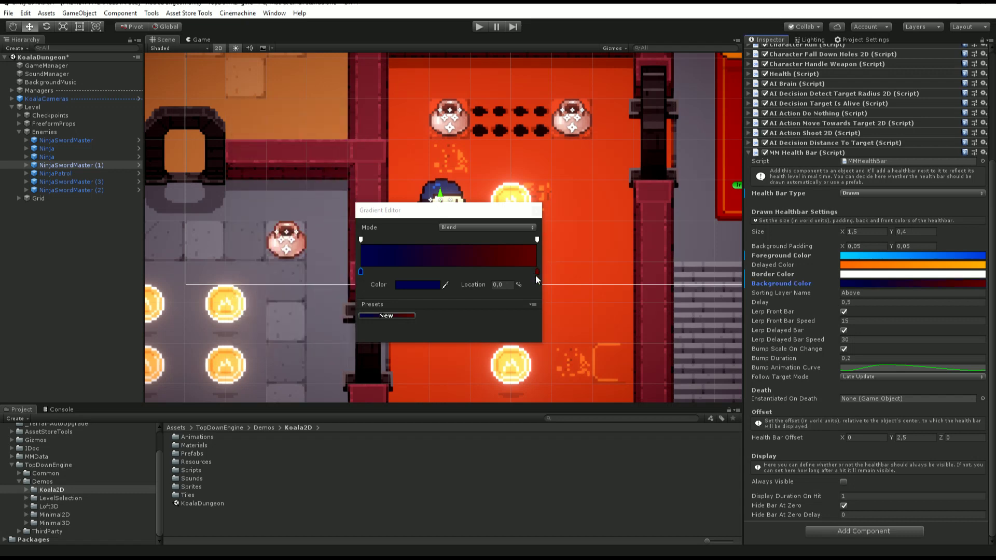
click(425, 286)
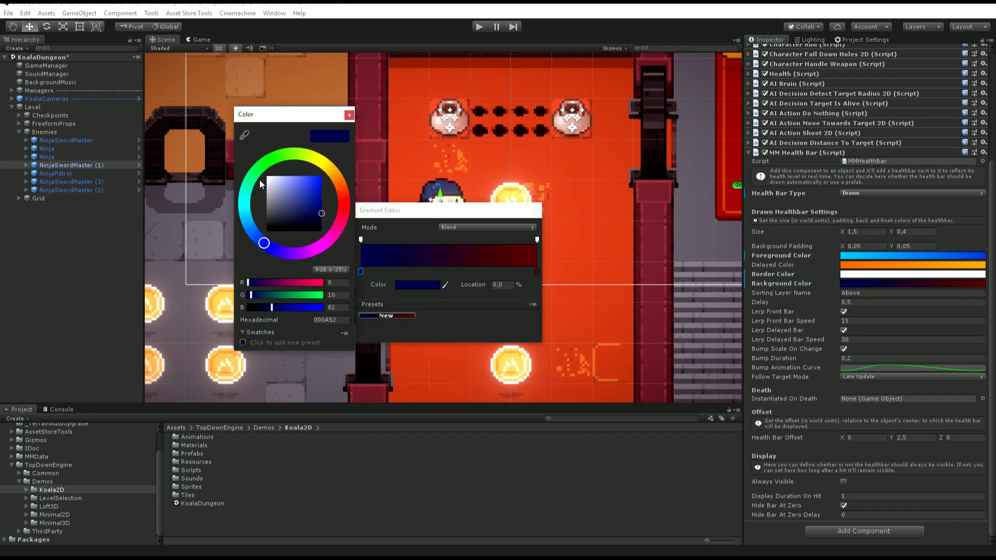
drag(321, 207, 322, 184)
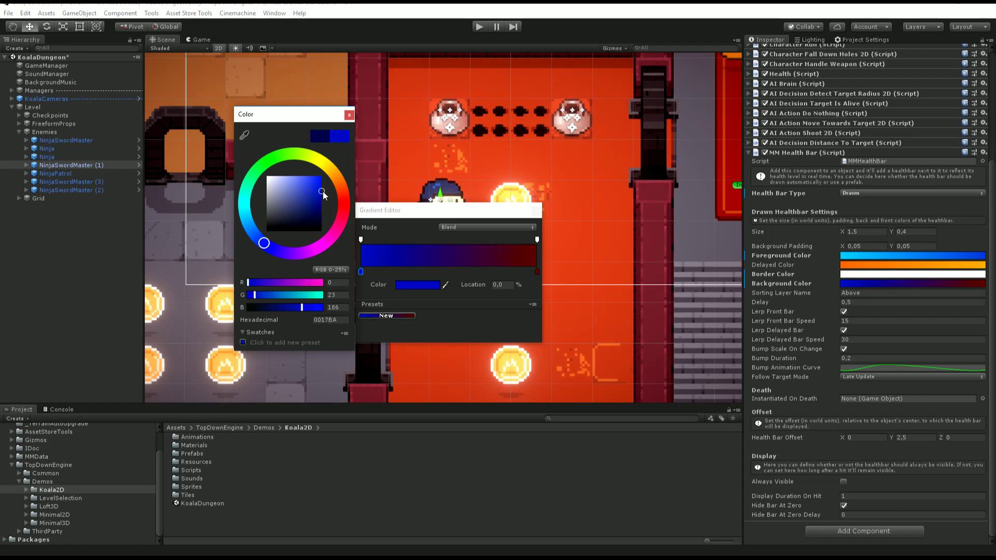
click(536, 271)
click(418, 285)
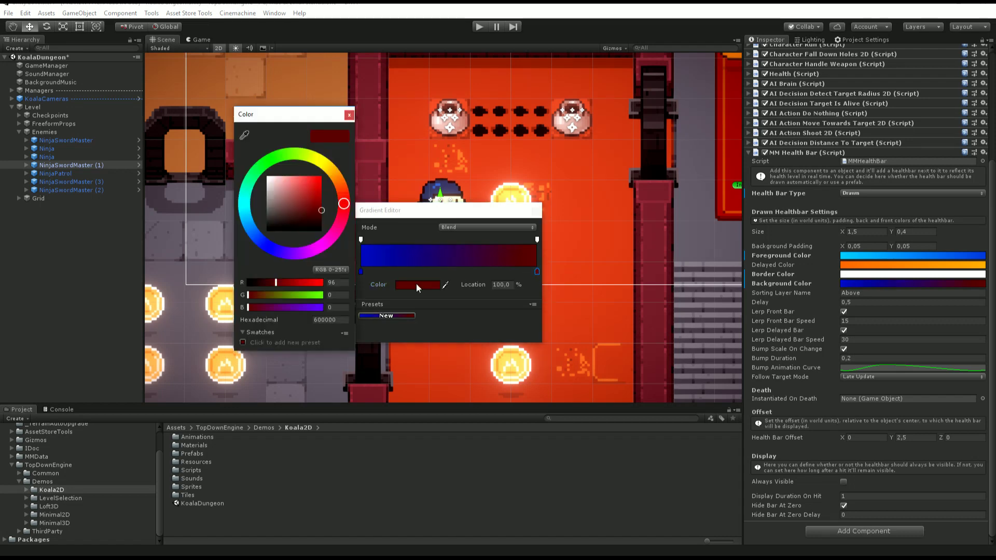
drag(264, 251, 354, 197)
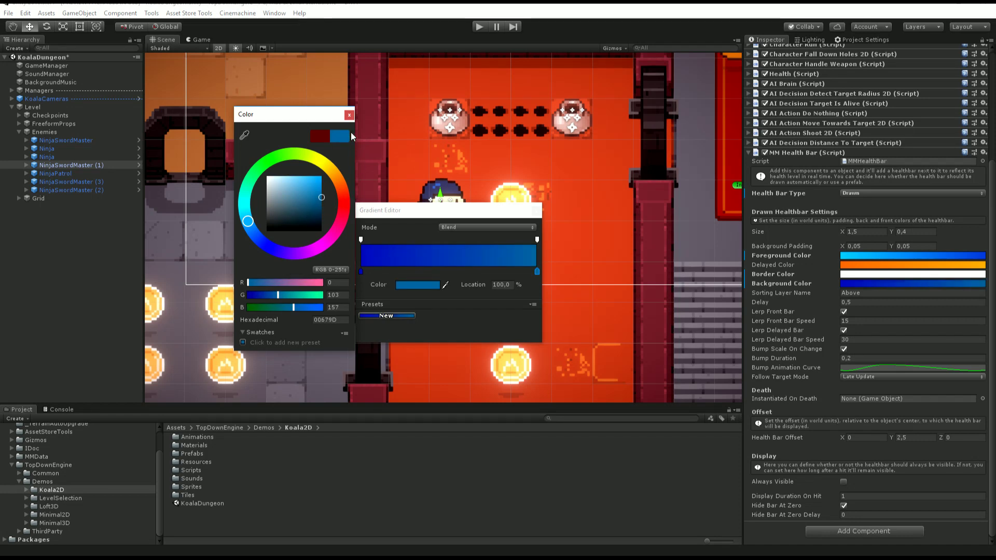
click(349, 115)
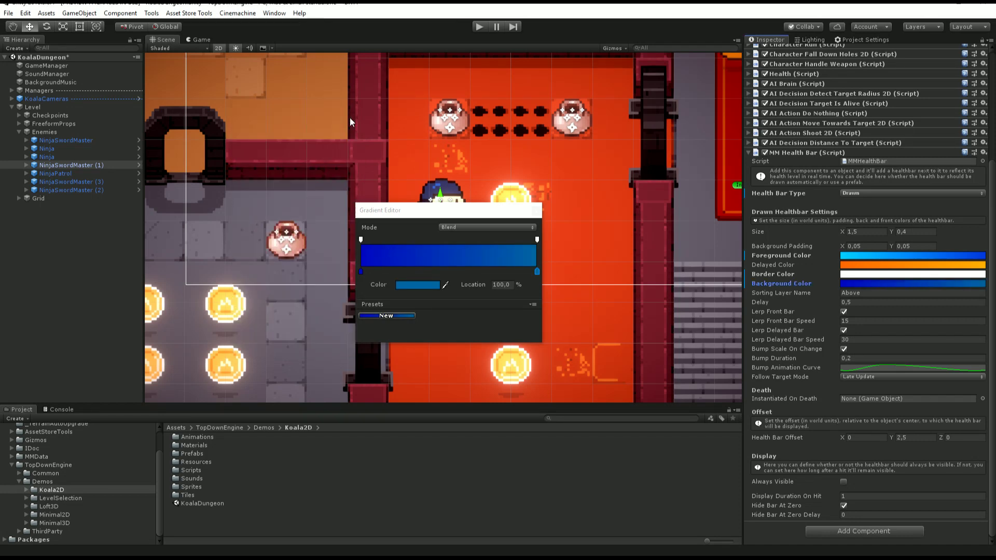
Close the background gradient and leave the Delay value unchanged at 0.5
click(877, 293)
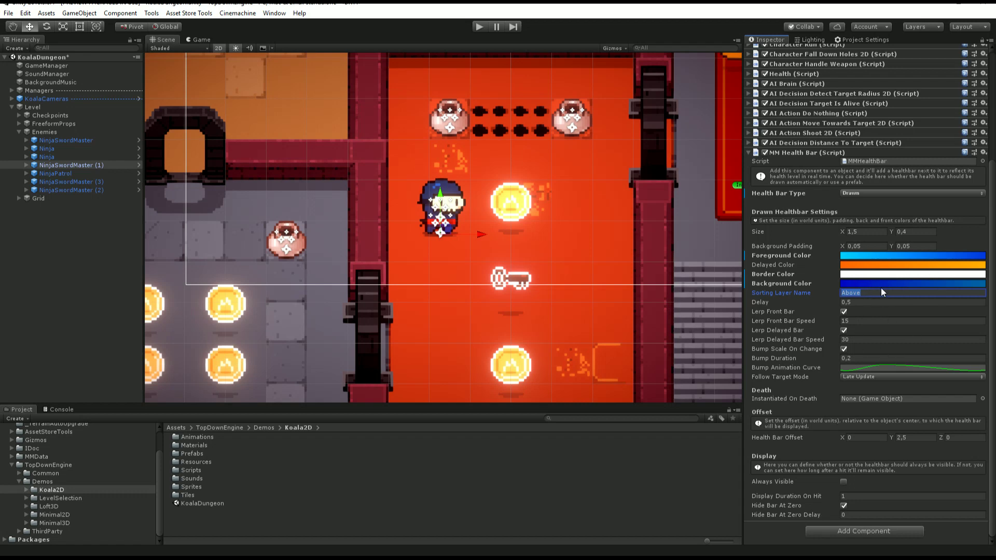
click(867, 302)
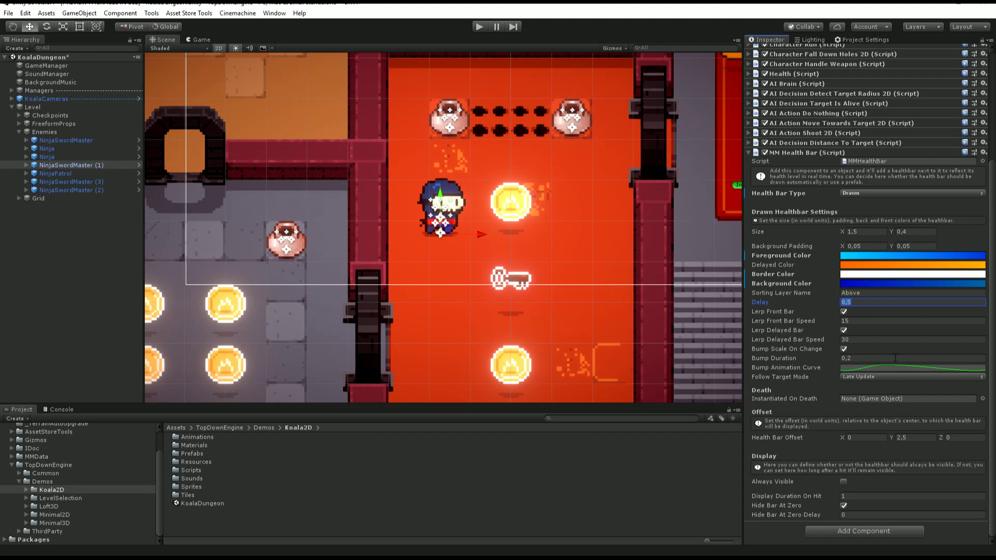
key(Return)
Drag the Bump Animation Curve's peak key up to about 1.755 and close the curve editor
click(913, 368)
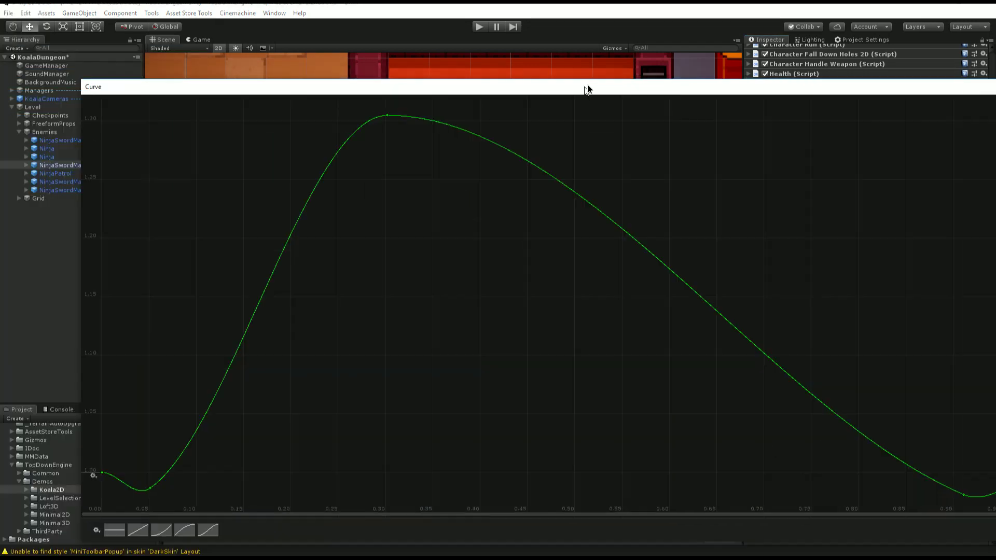
drag(589, 84, 529, 60)
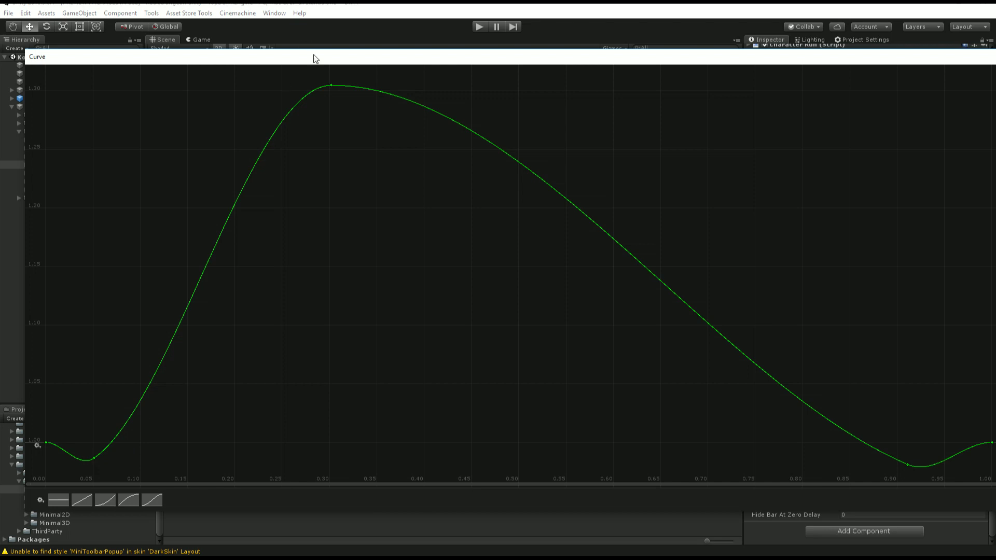
scroll(345, 176, down, 4)
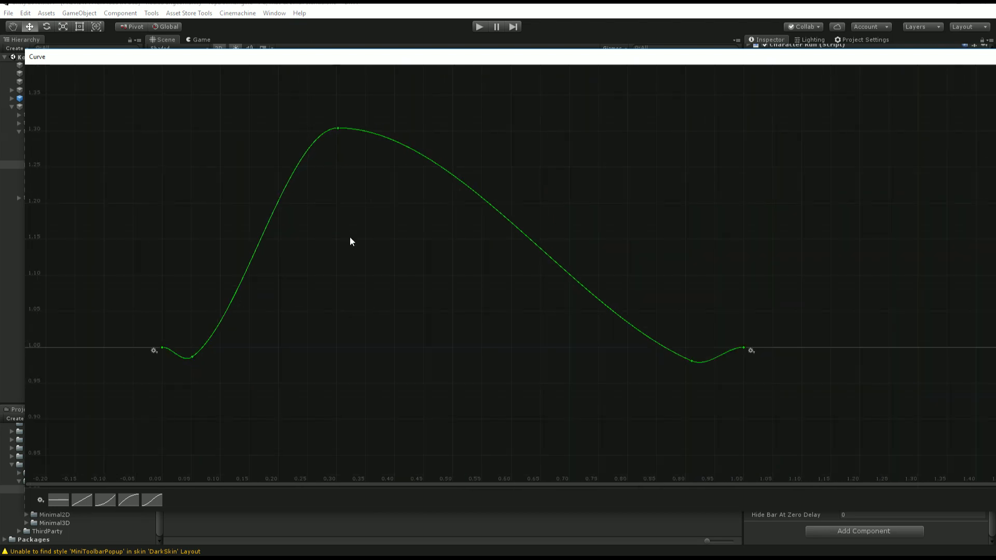
scroll(359, 190, down, 5)
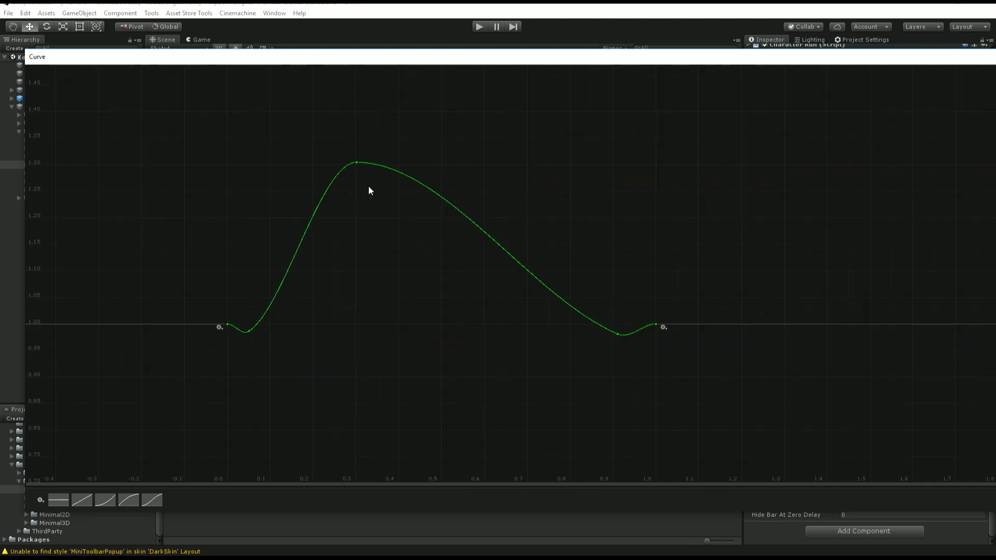
middle_drag(378, 178, 345, 295)
drag(337, 292, 338, 86)
scroll(261, 97, down, 1)
scroll(262, 97, down, 1)
double_click(918, 60)
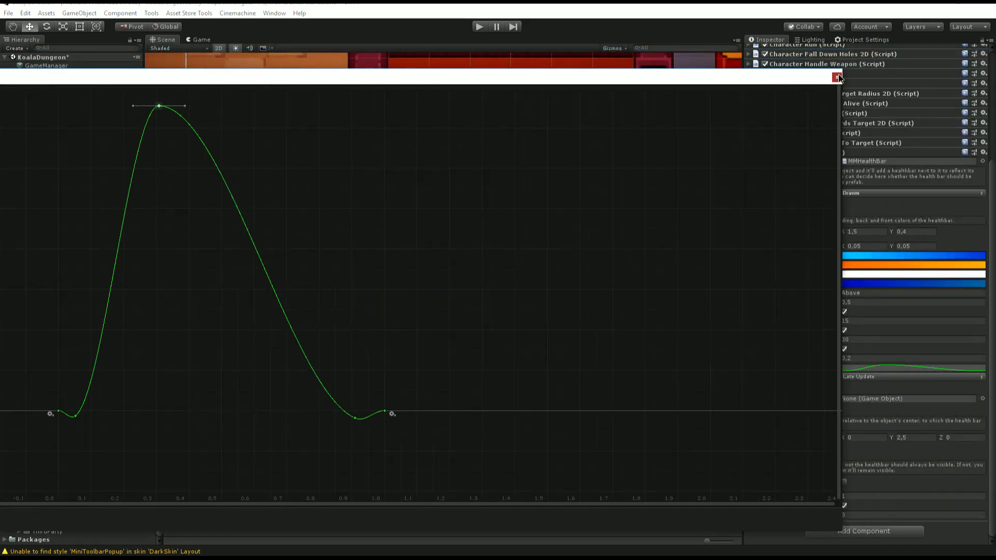
click(837, 77)
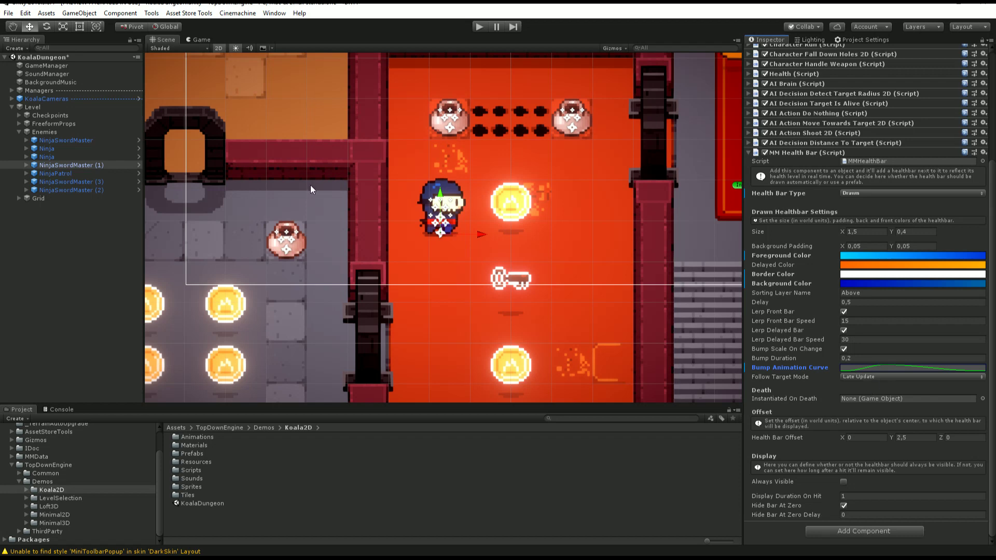
Keep Late Update as follow mode, tick Always Visible for the health bar, and enter play mode
click(883, 377)
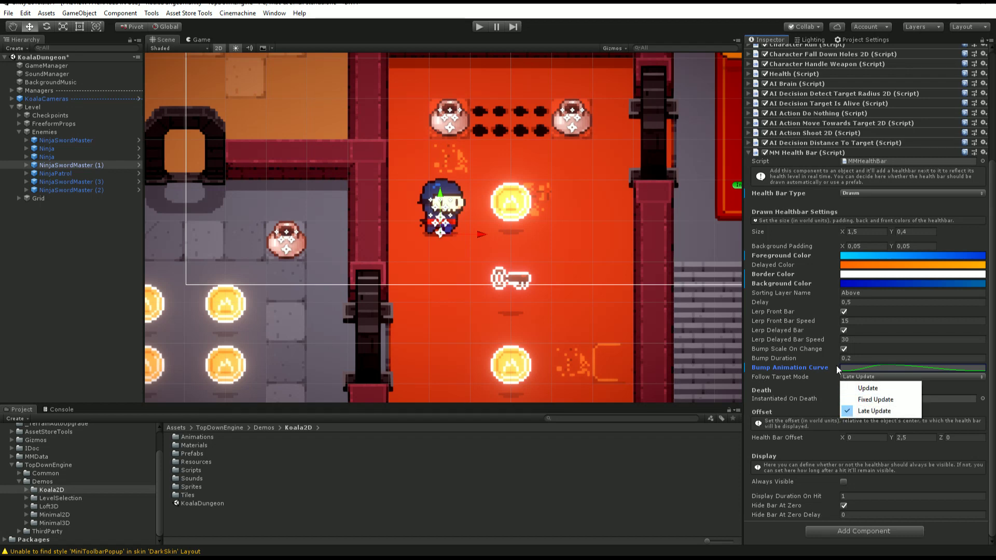
click(890, 412)
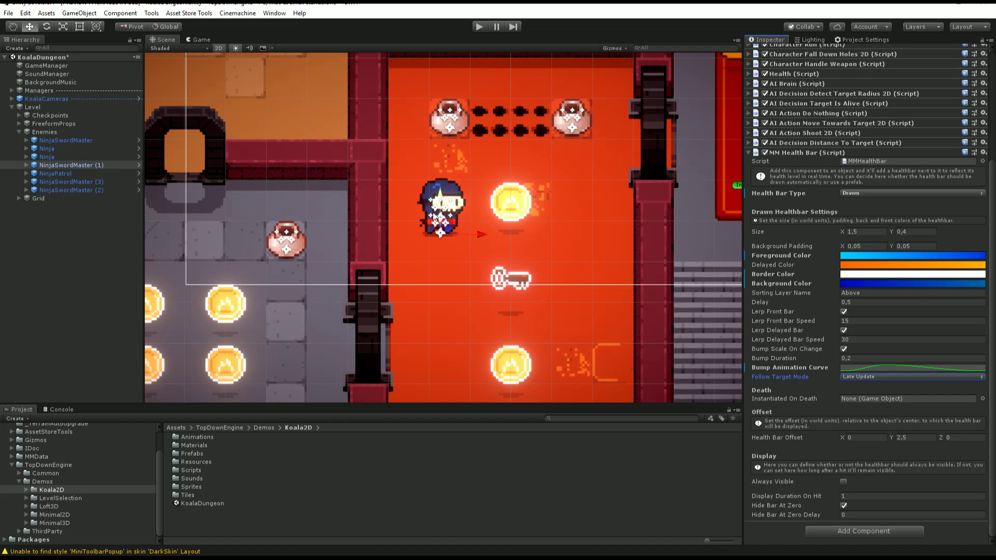
scroll(817, 148, up, 5)
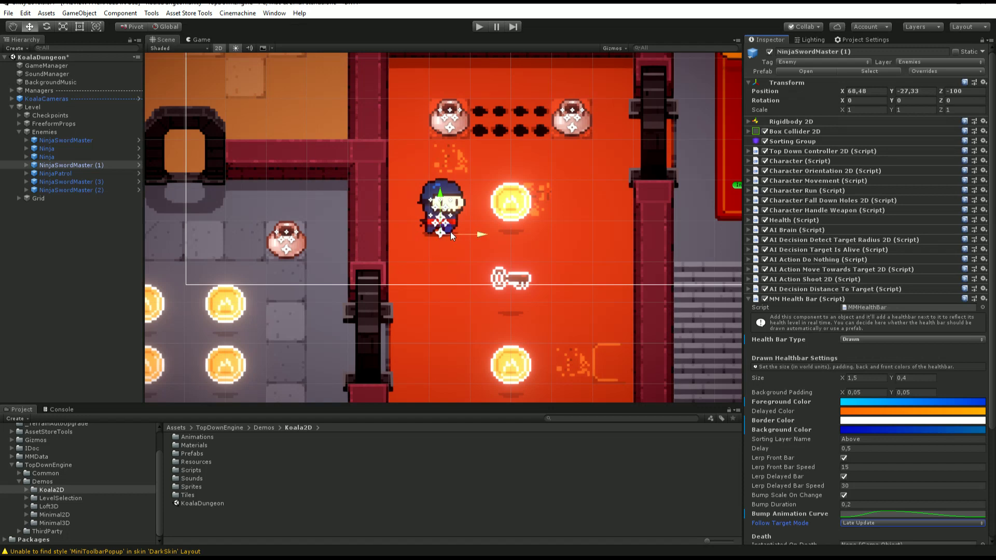
scroll(841, 519, down, 5)
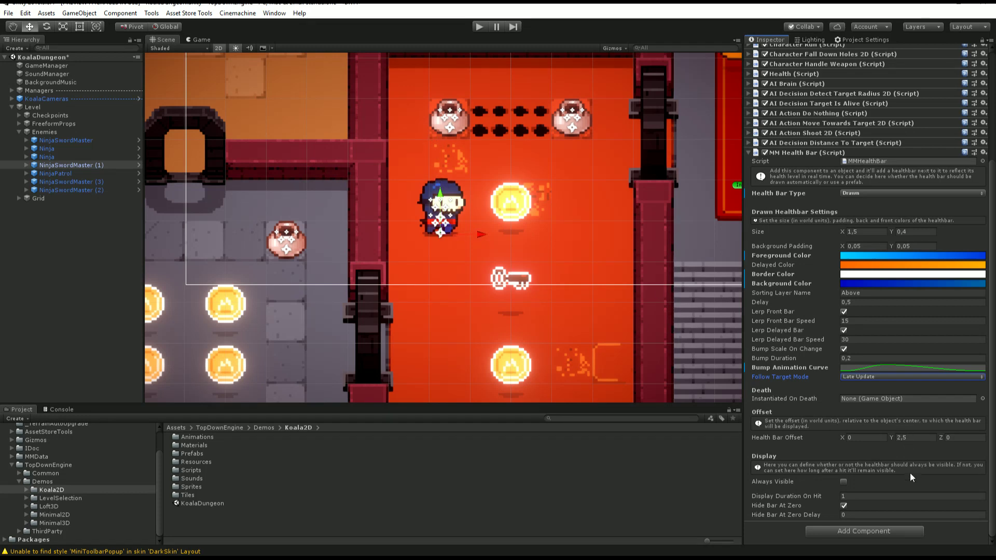
click(844, 482)
click(862, 496)
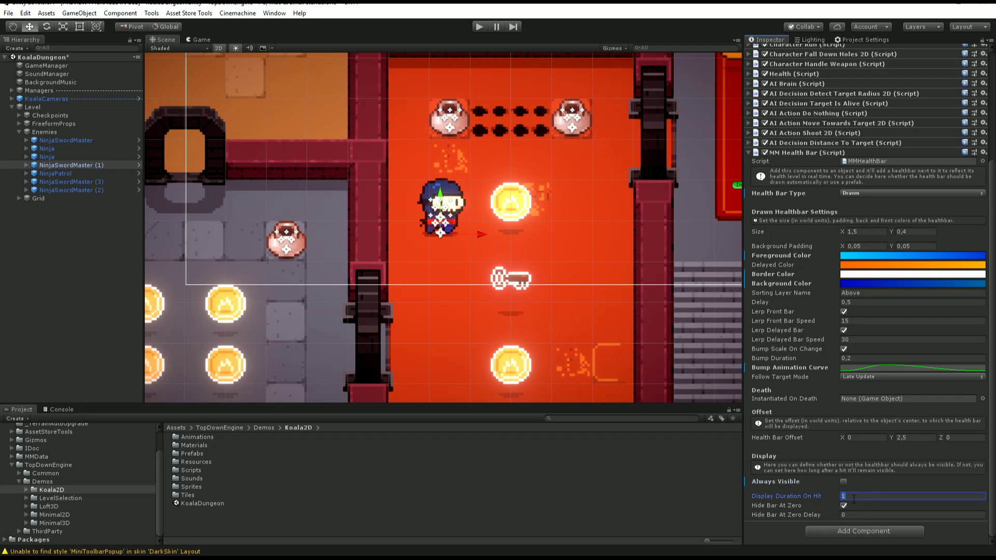
click(845, 482)
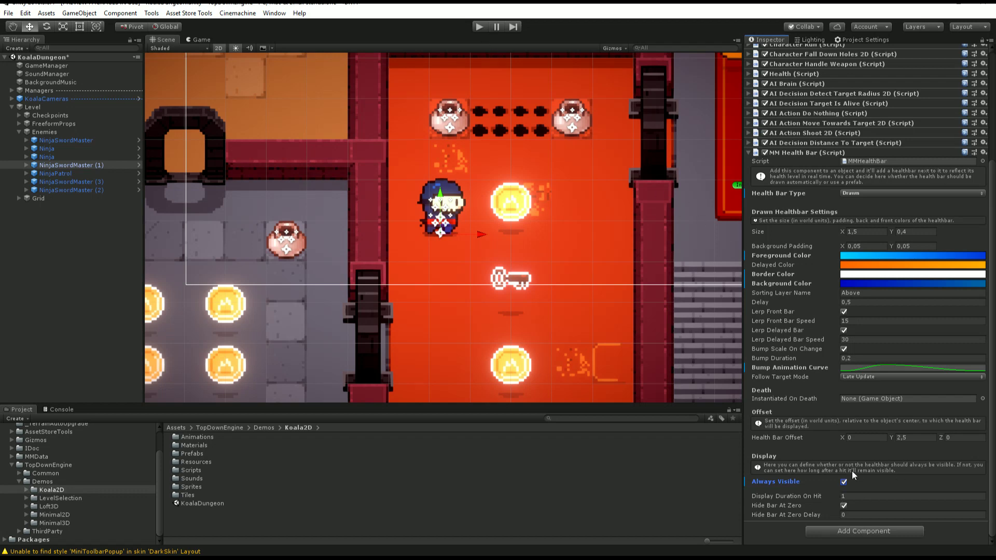
click(482, 31)
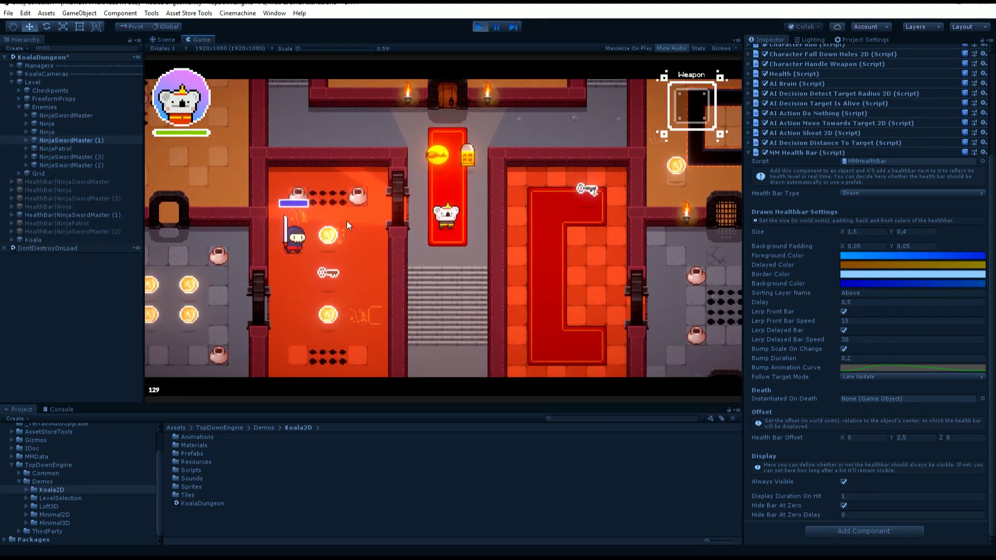
Walk the koala to the rifle, try editing Health Bar Offset Y, then stop play mode
key(w)
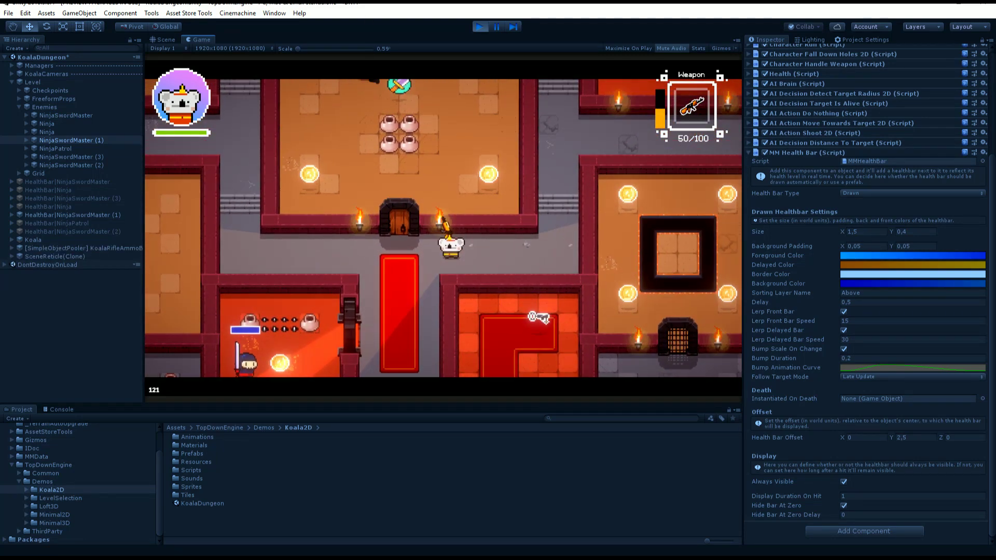
key(s)
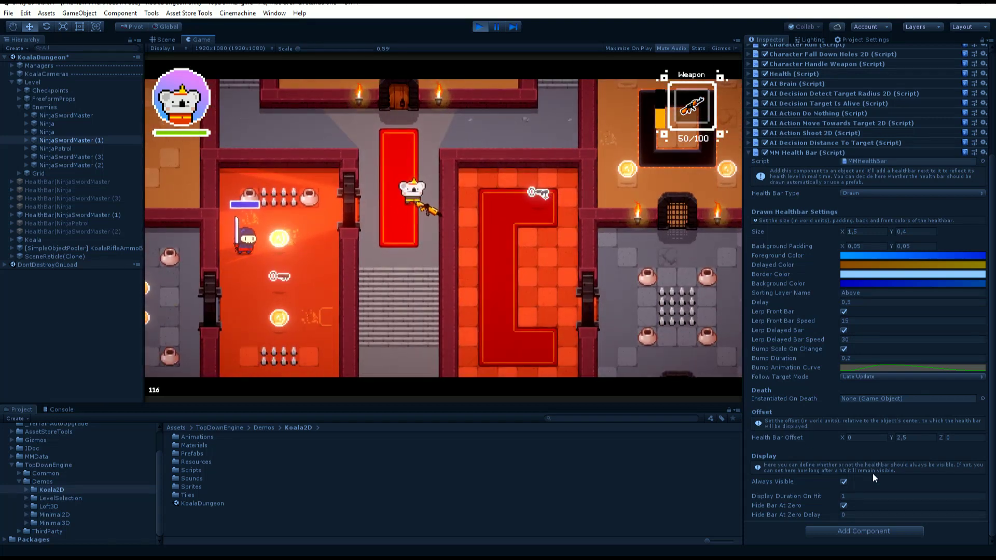
click(919, 437)
text(2)
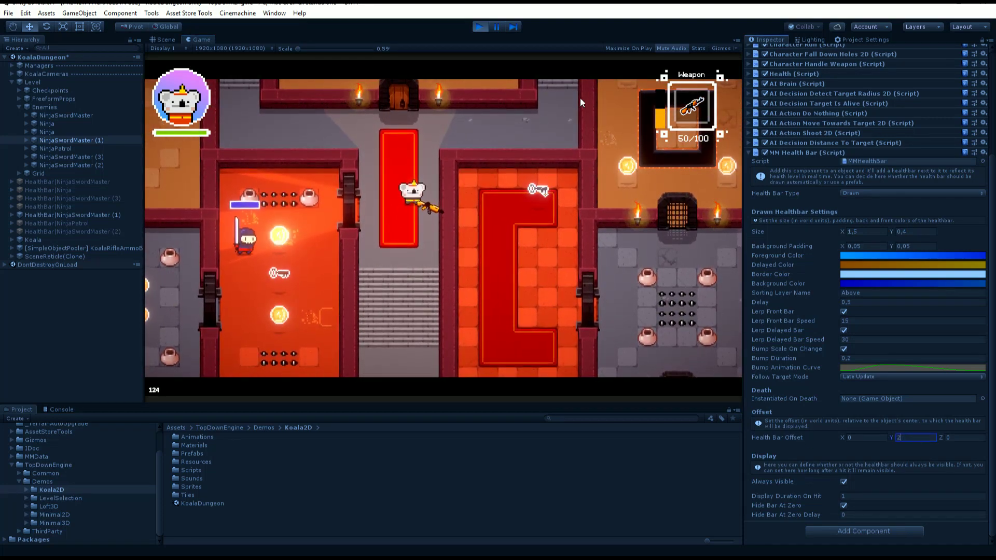
click(476, 27)
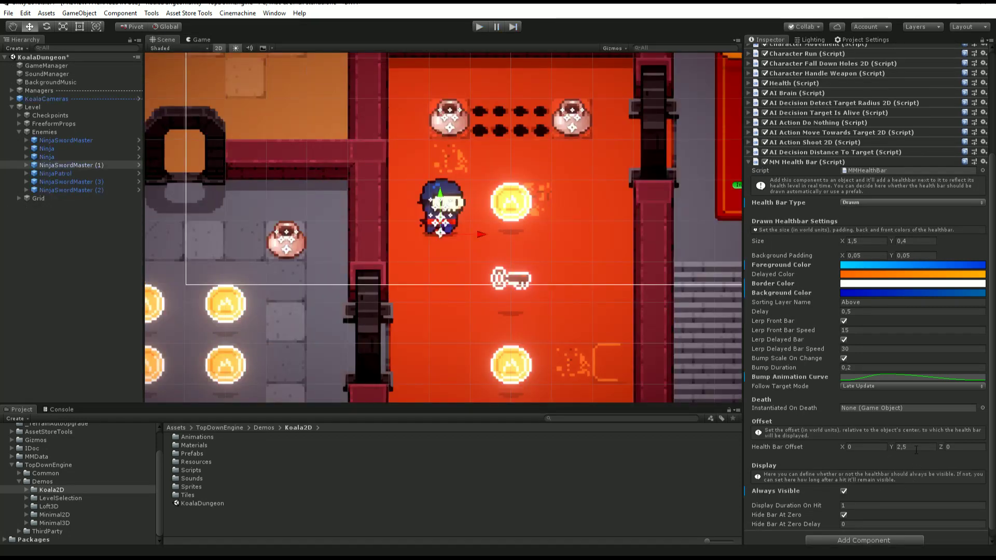
Set Health Bar Offset Y to 1.8, then play and shoot the ninja to check the bar
click(917, 447)
text(1.8)
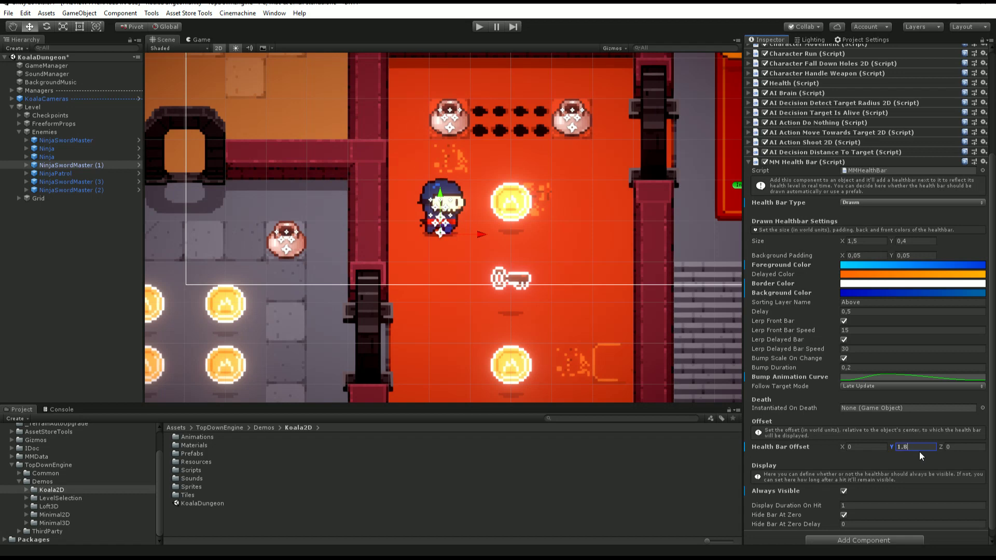
click(478, 27)
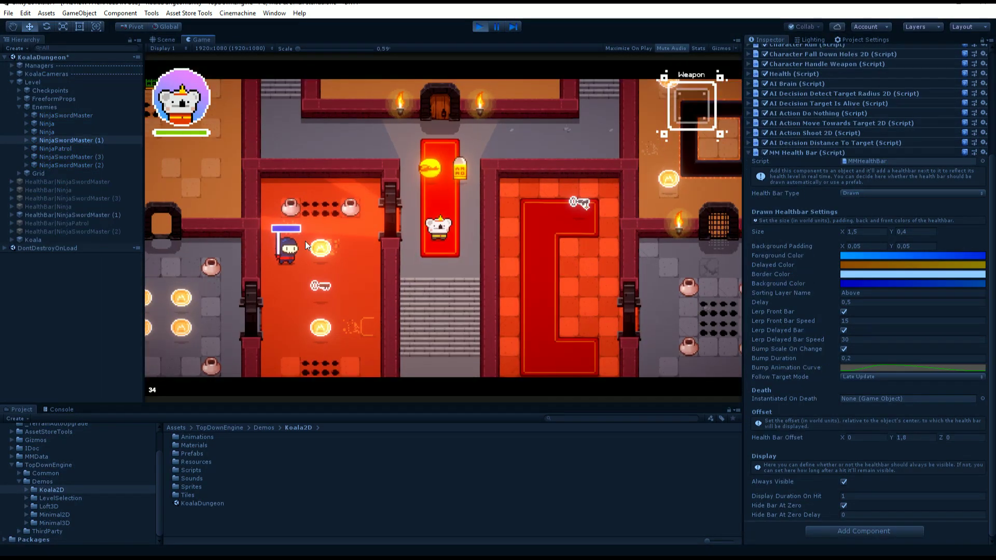
key(w)
key(s)
drag(251, 322, 472, 196)
key(s)
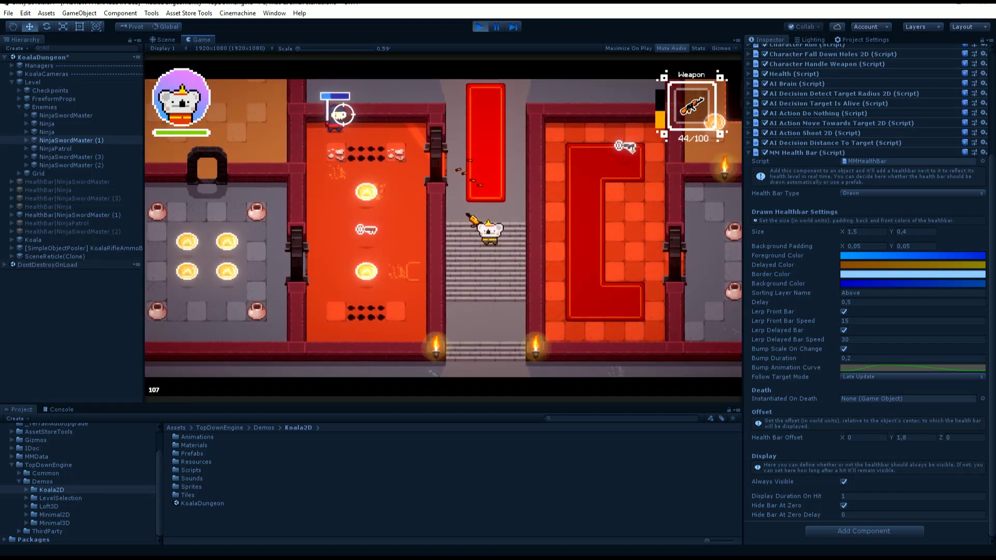
key(w)
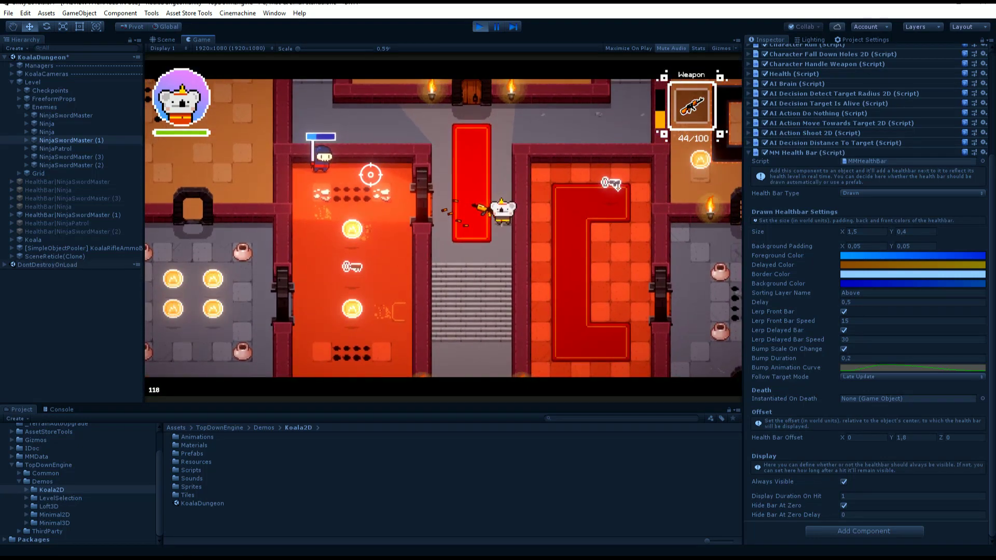
click(275, 183)
click(275, 183)
click(283, 167)
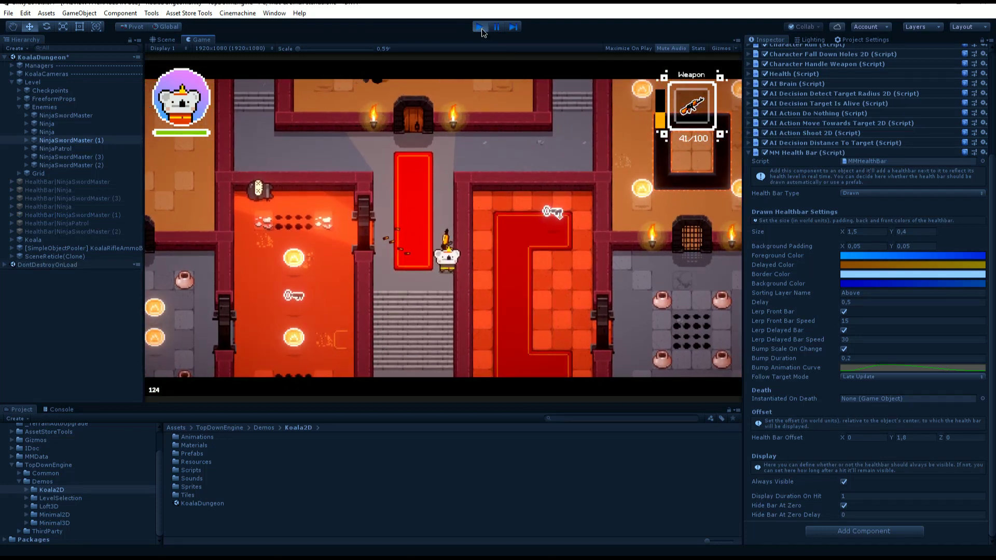
click(481, 28)
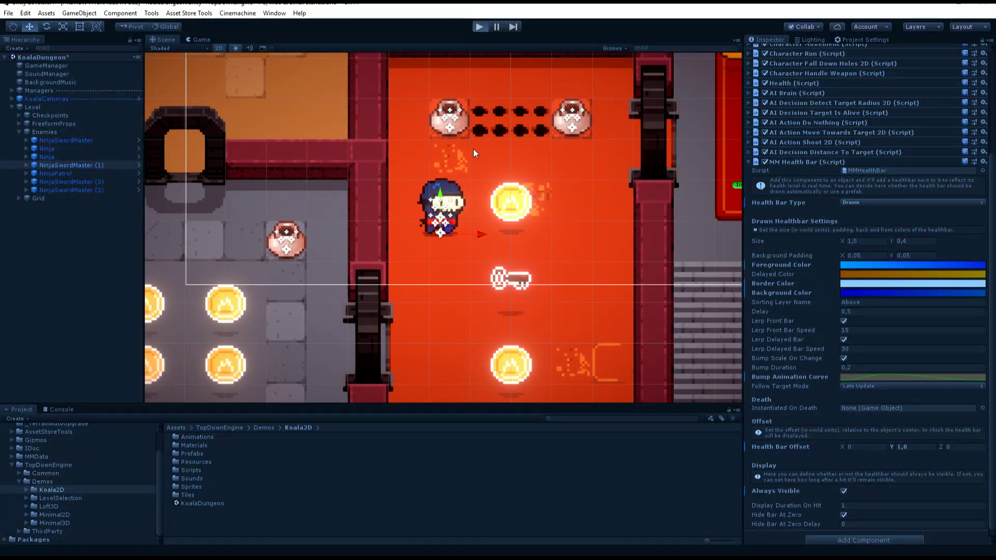
Restart play mode and shoot the ninja until it is destroyed
key(ctrl+p)
key(s)
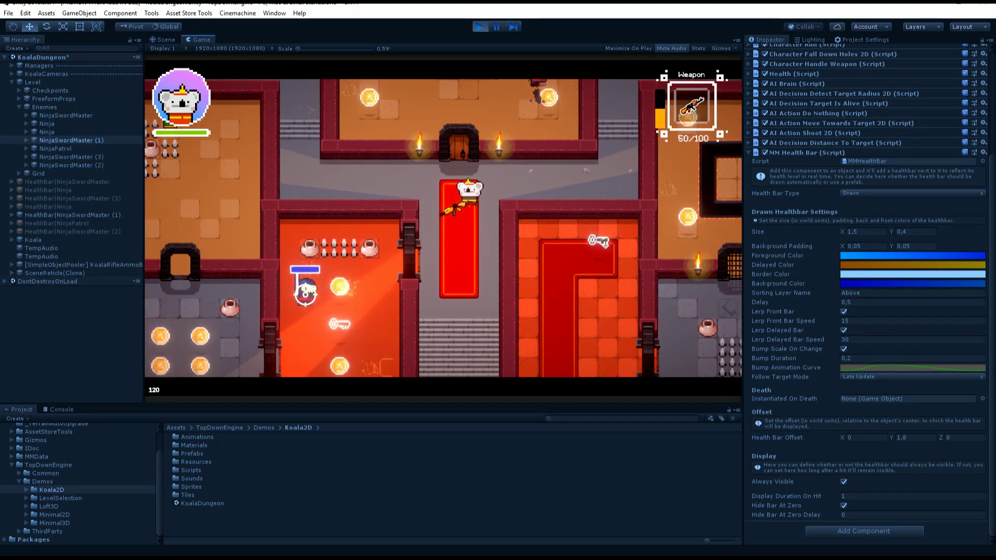
click(280, 283)
click(280, 283)
click(280, 284)
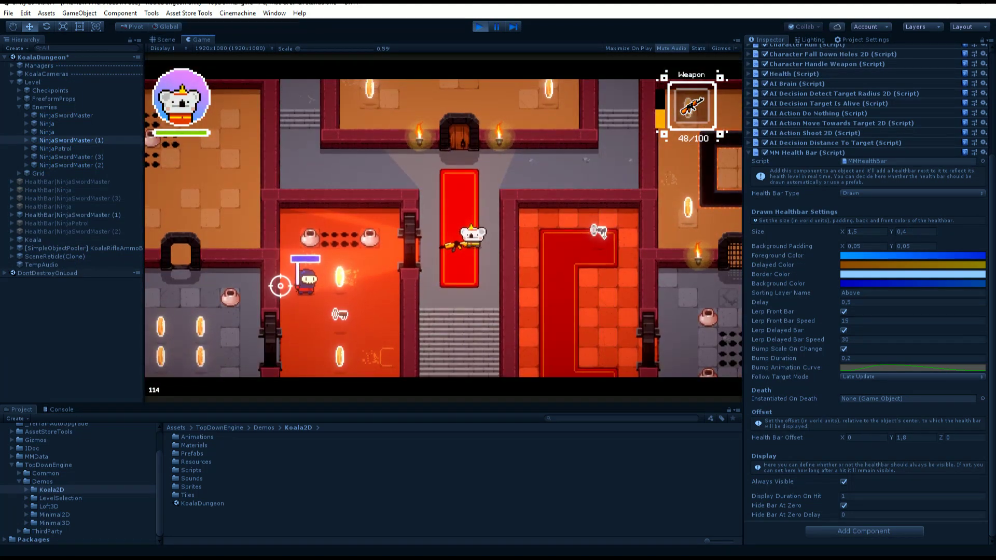
click(281, 283)
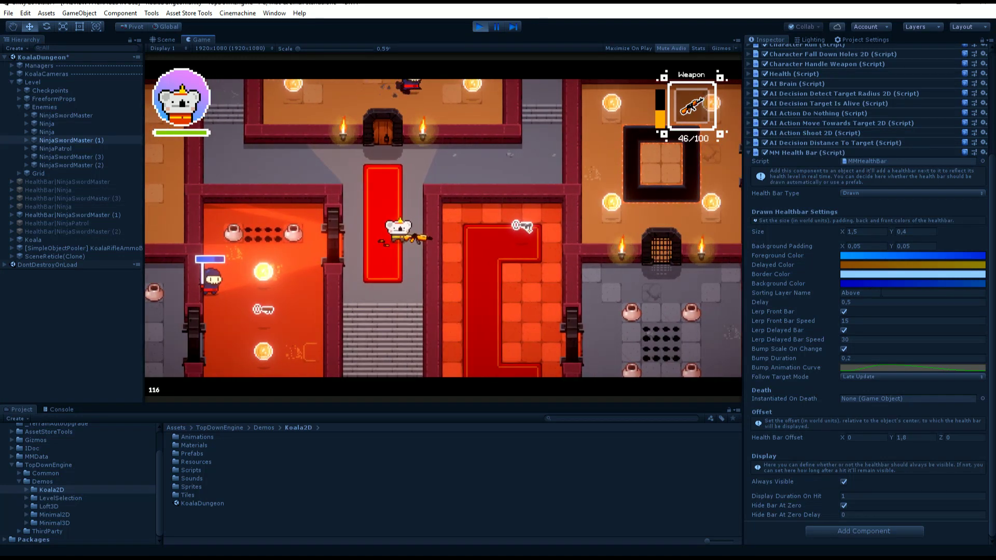
click(280, 275)
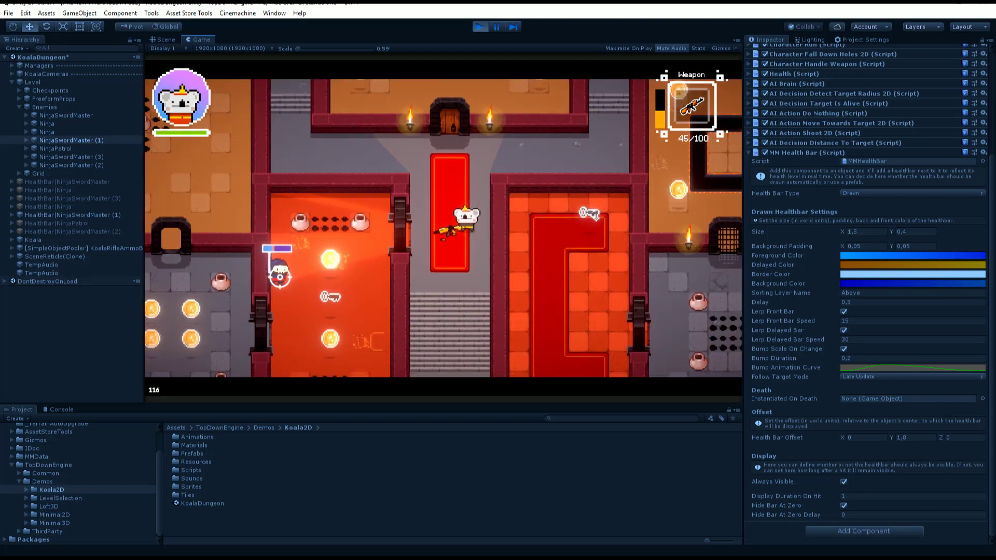
click(280, 277)
mouse_move(280, 277)
mouse_down()
mouse_move(278, 266)
mouse_move(275, 291)
mouse_up()
key(s)
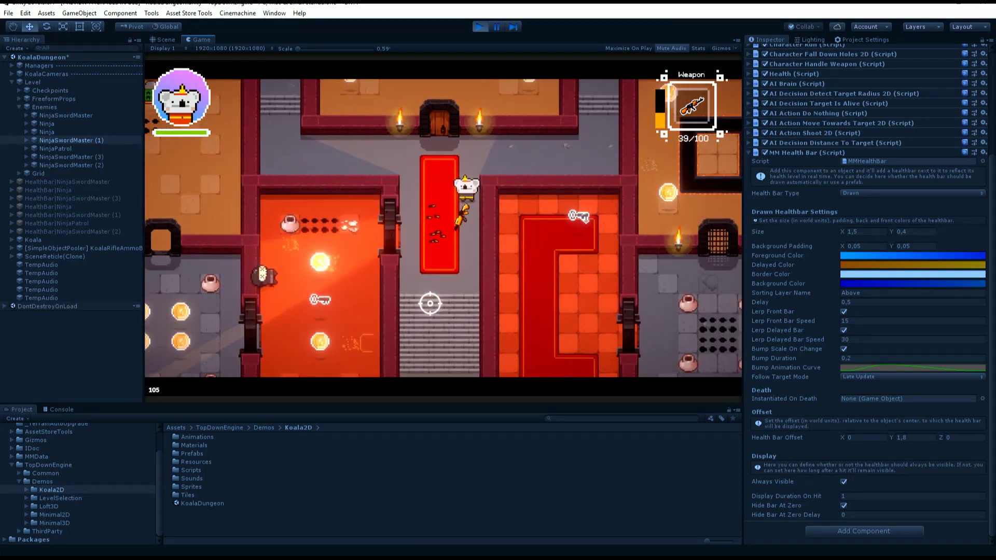